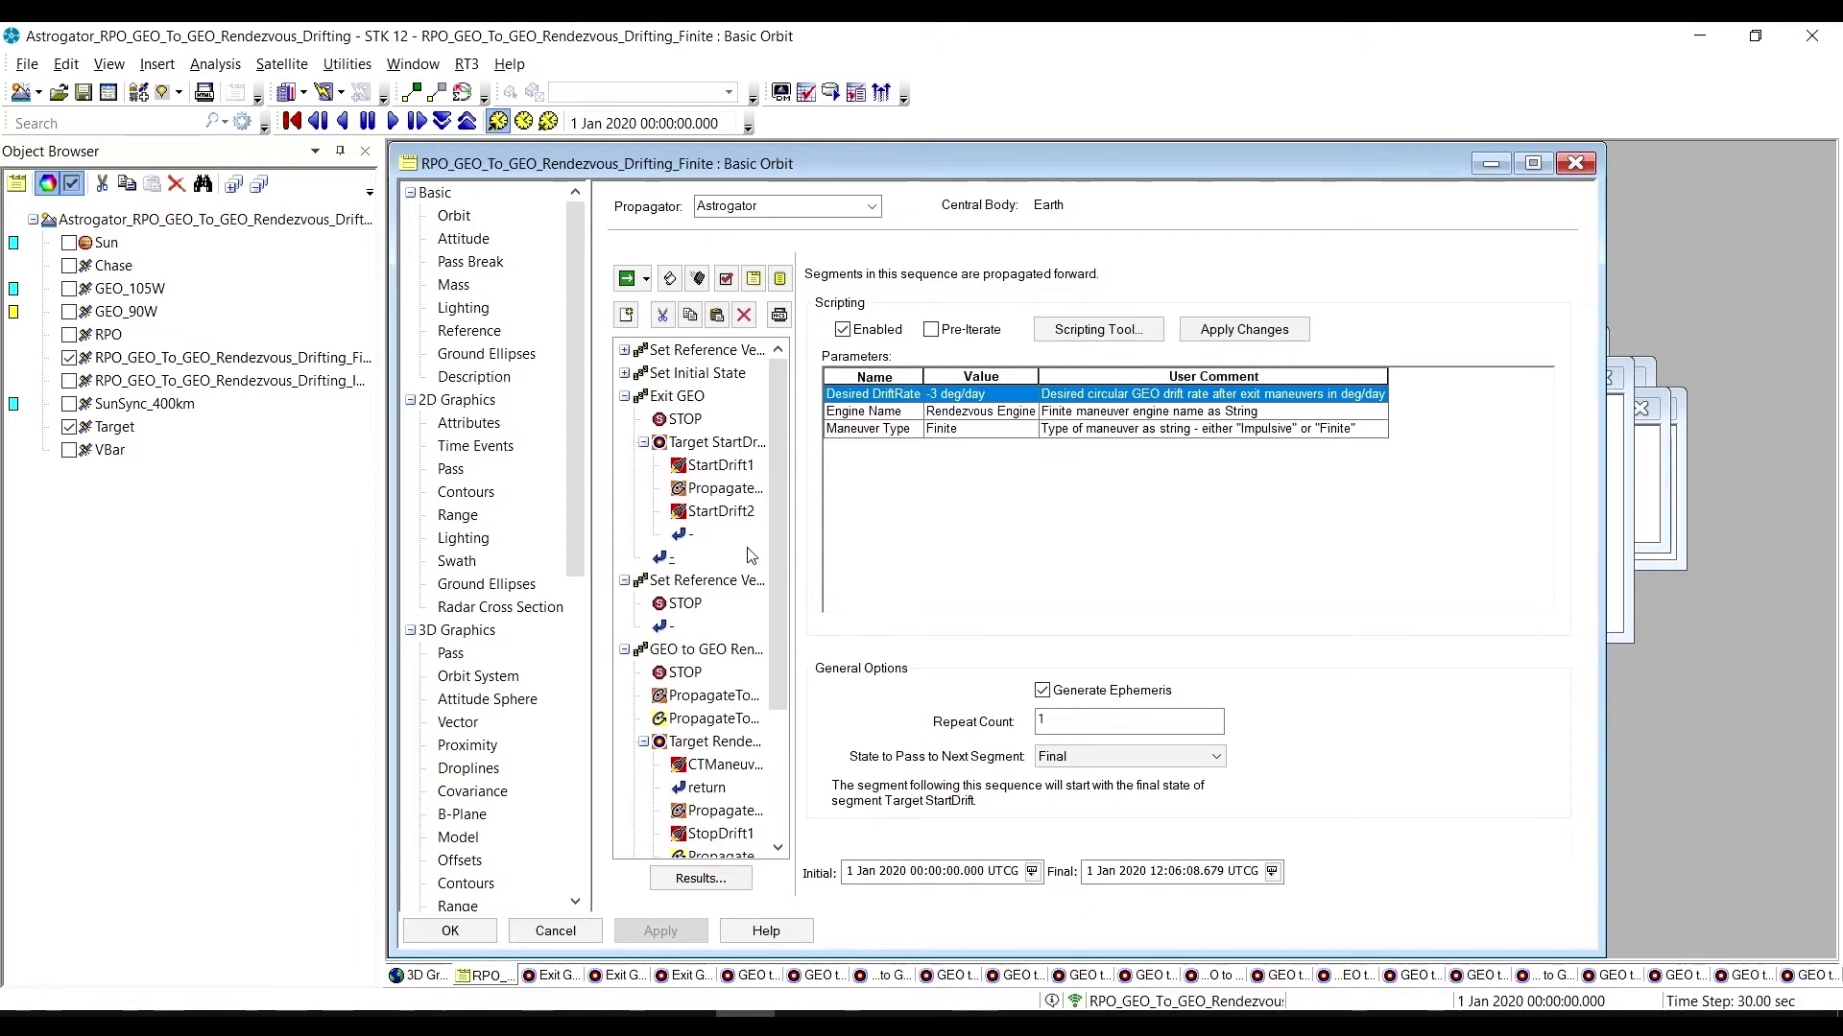
Select the GEO to GEO Rendezvous Drifting sequence and widen the segment tree so that longer segment names are readable.
scroll(756, 555, "down", 3)
scroll(757, 570, "up", 3)
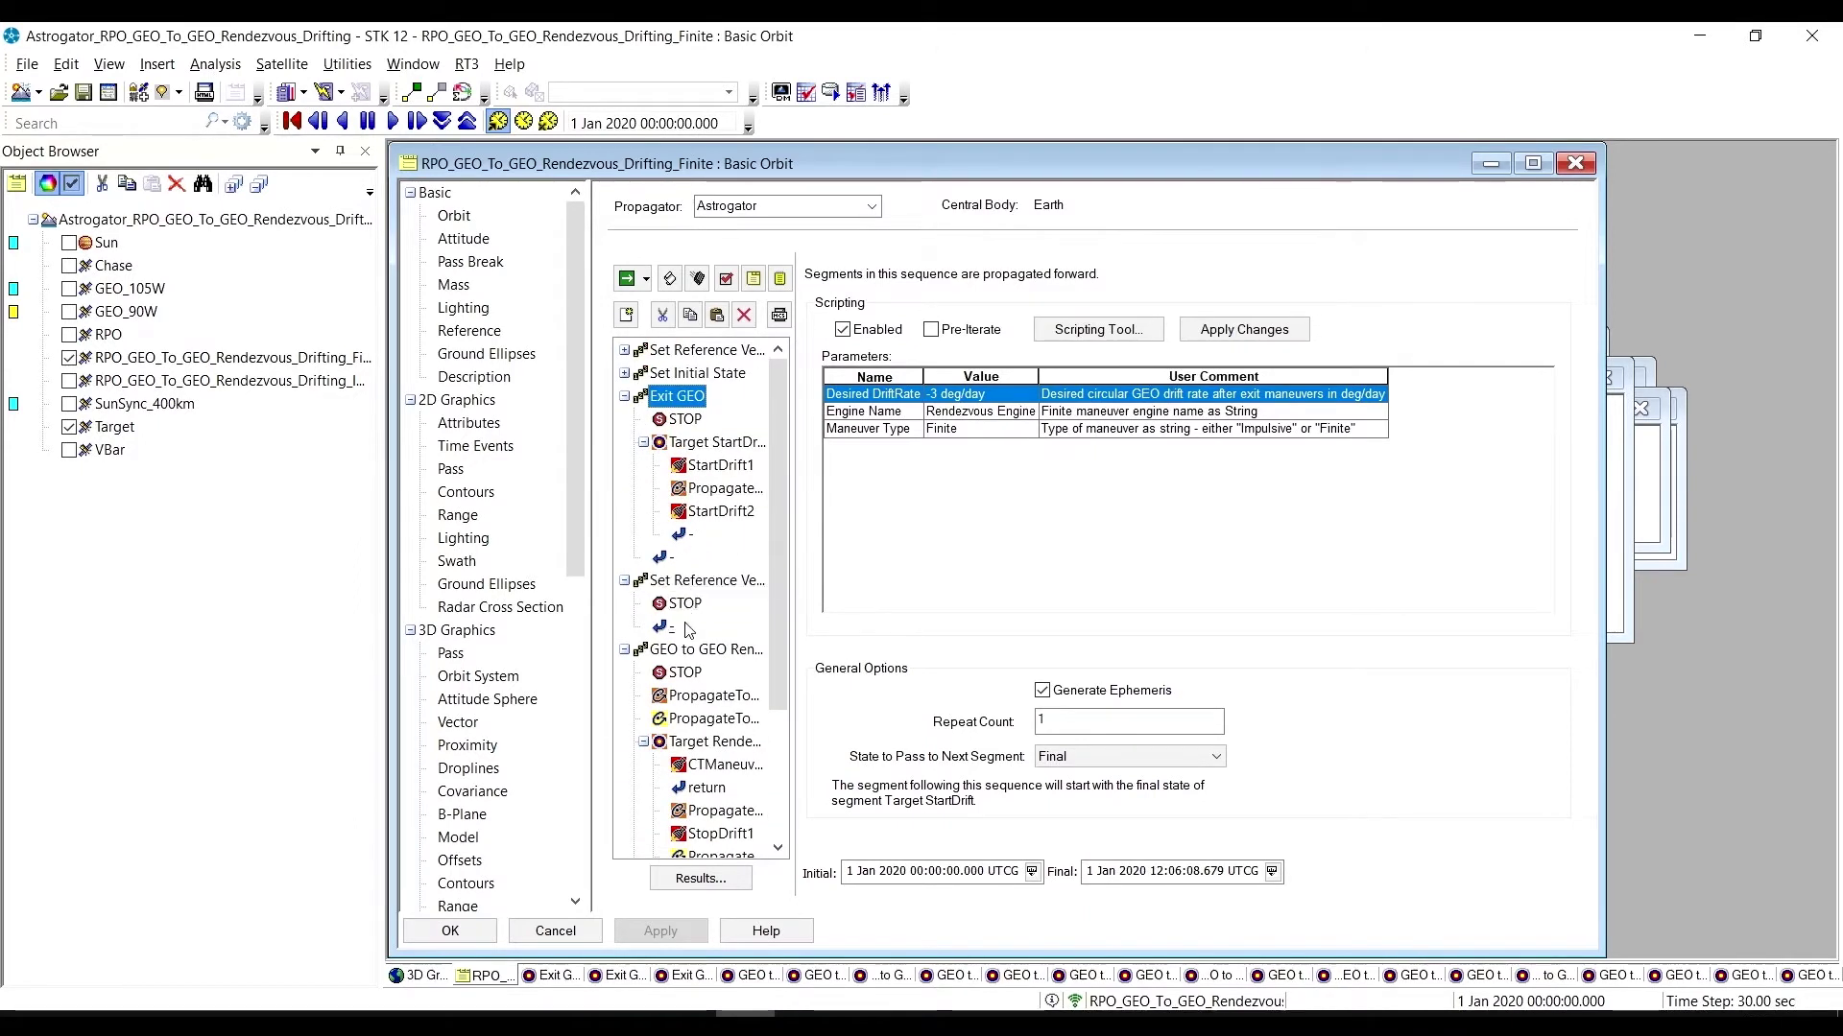
scroll(704, 676, "down", 1)
left_click(706, 581)
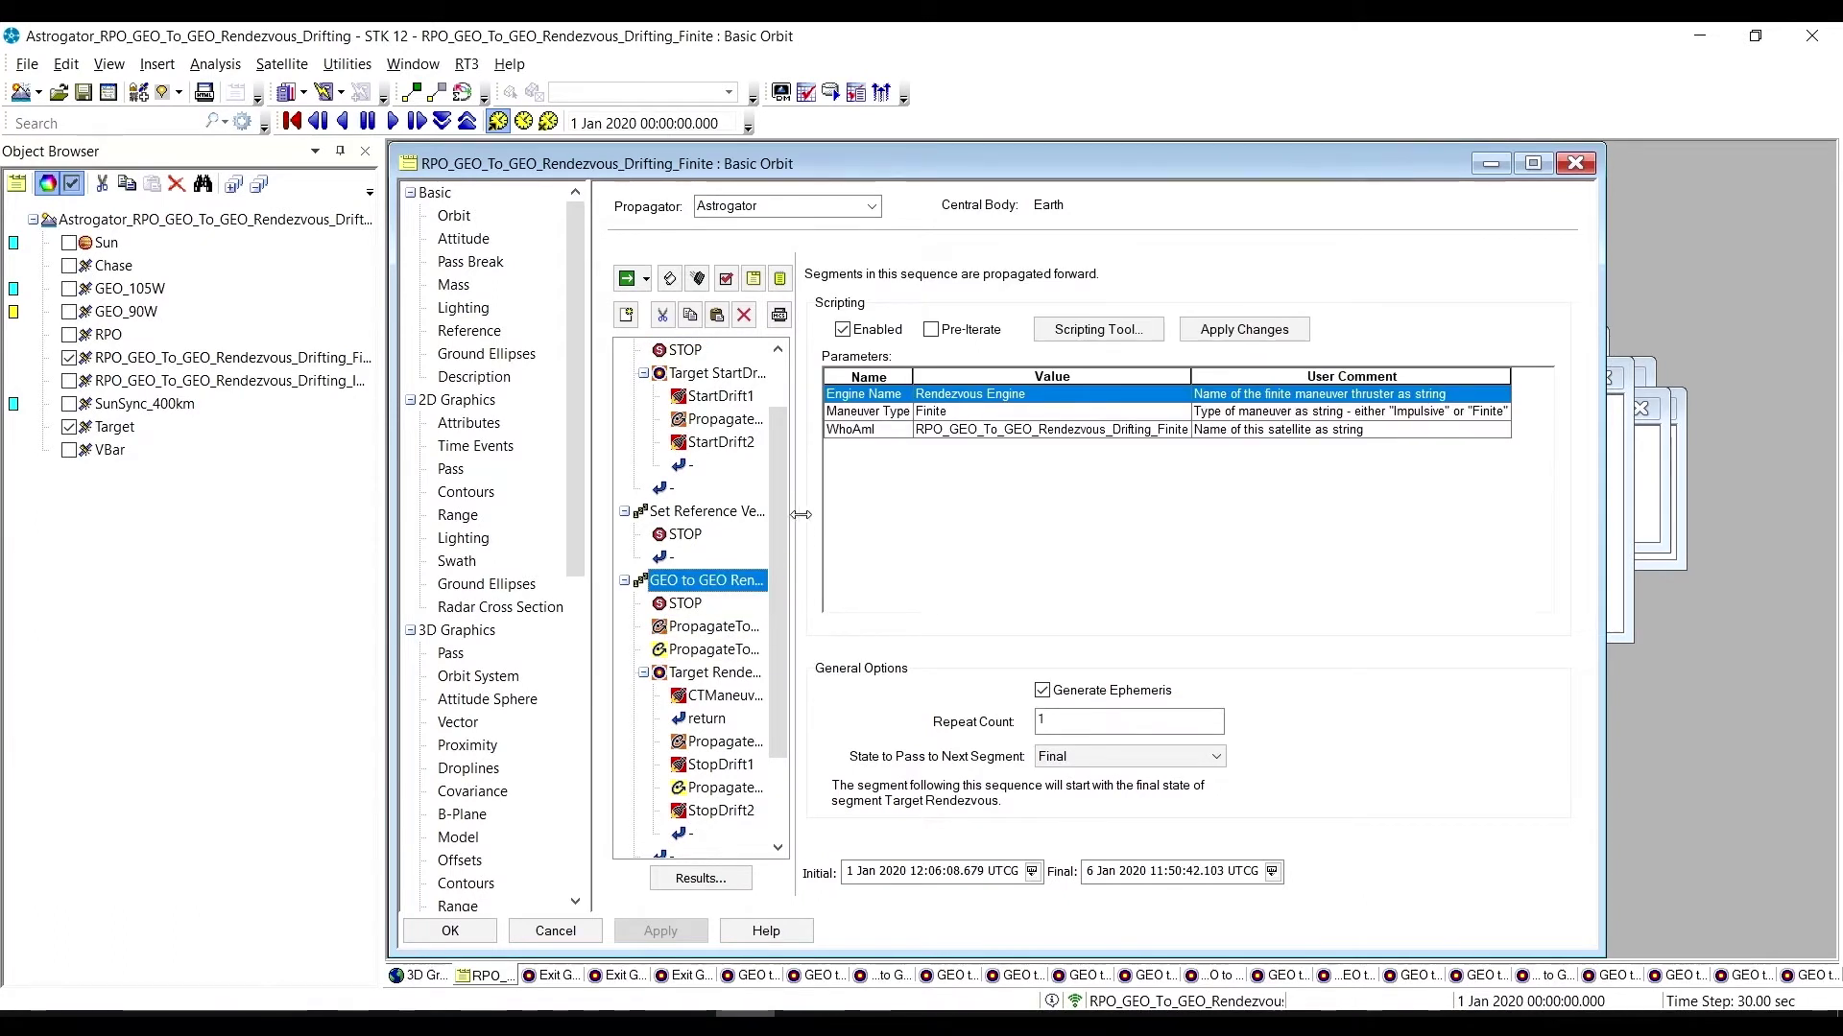
left_click_drag(800, 515, 862, 514)
scroll(691, 529, "up", 1)
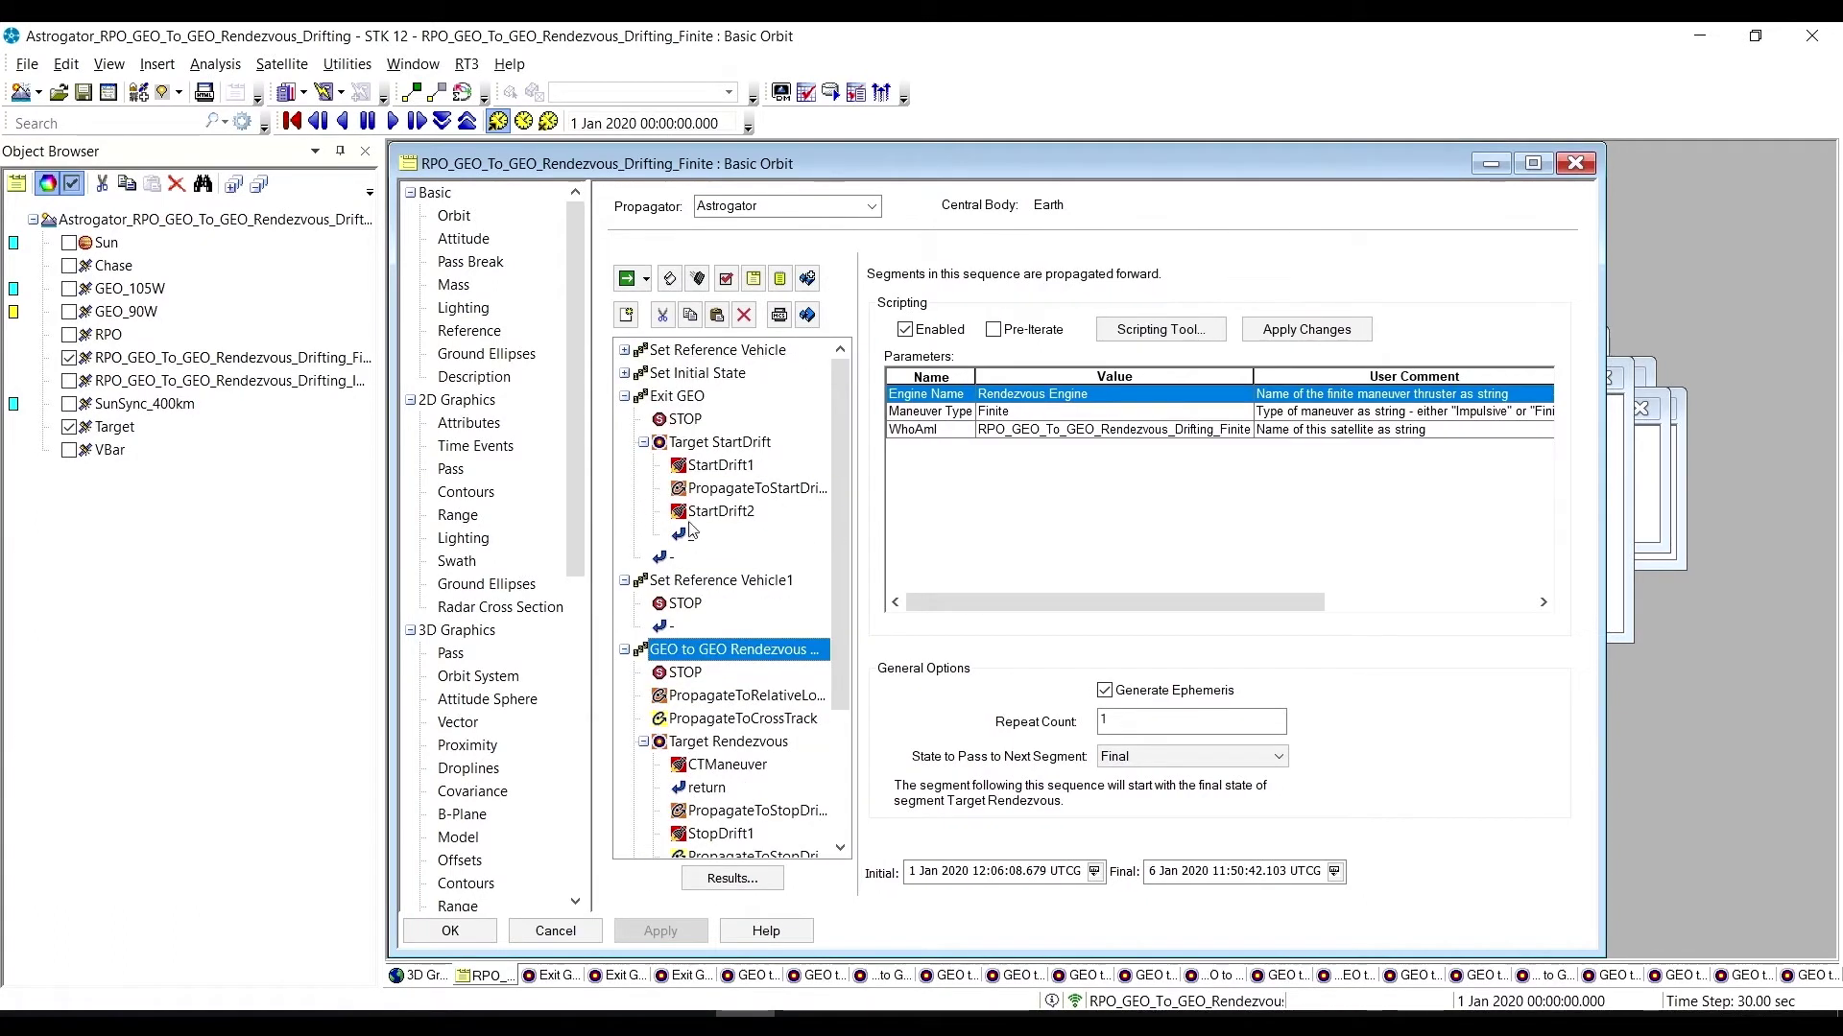
Collapse the Exit GEO and Set Reference Vehicle1 sequences and display the parameters of GEO to GEO Rendezvous Drifting.
double_click(629, 401)
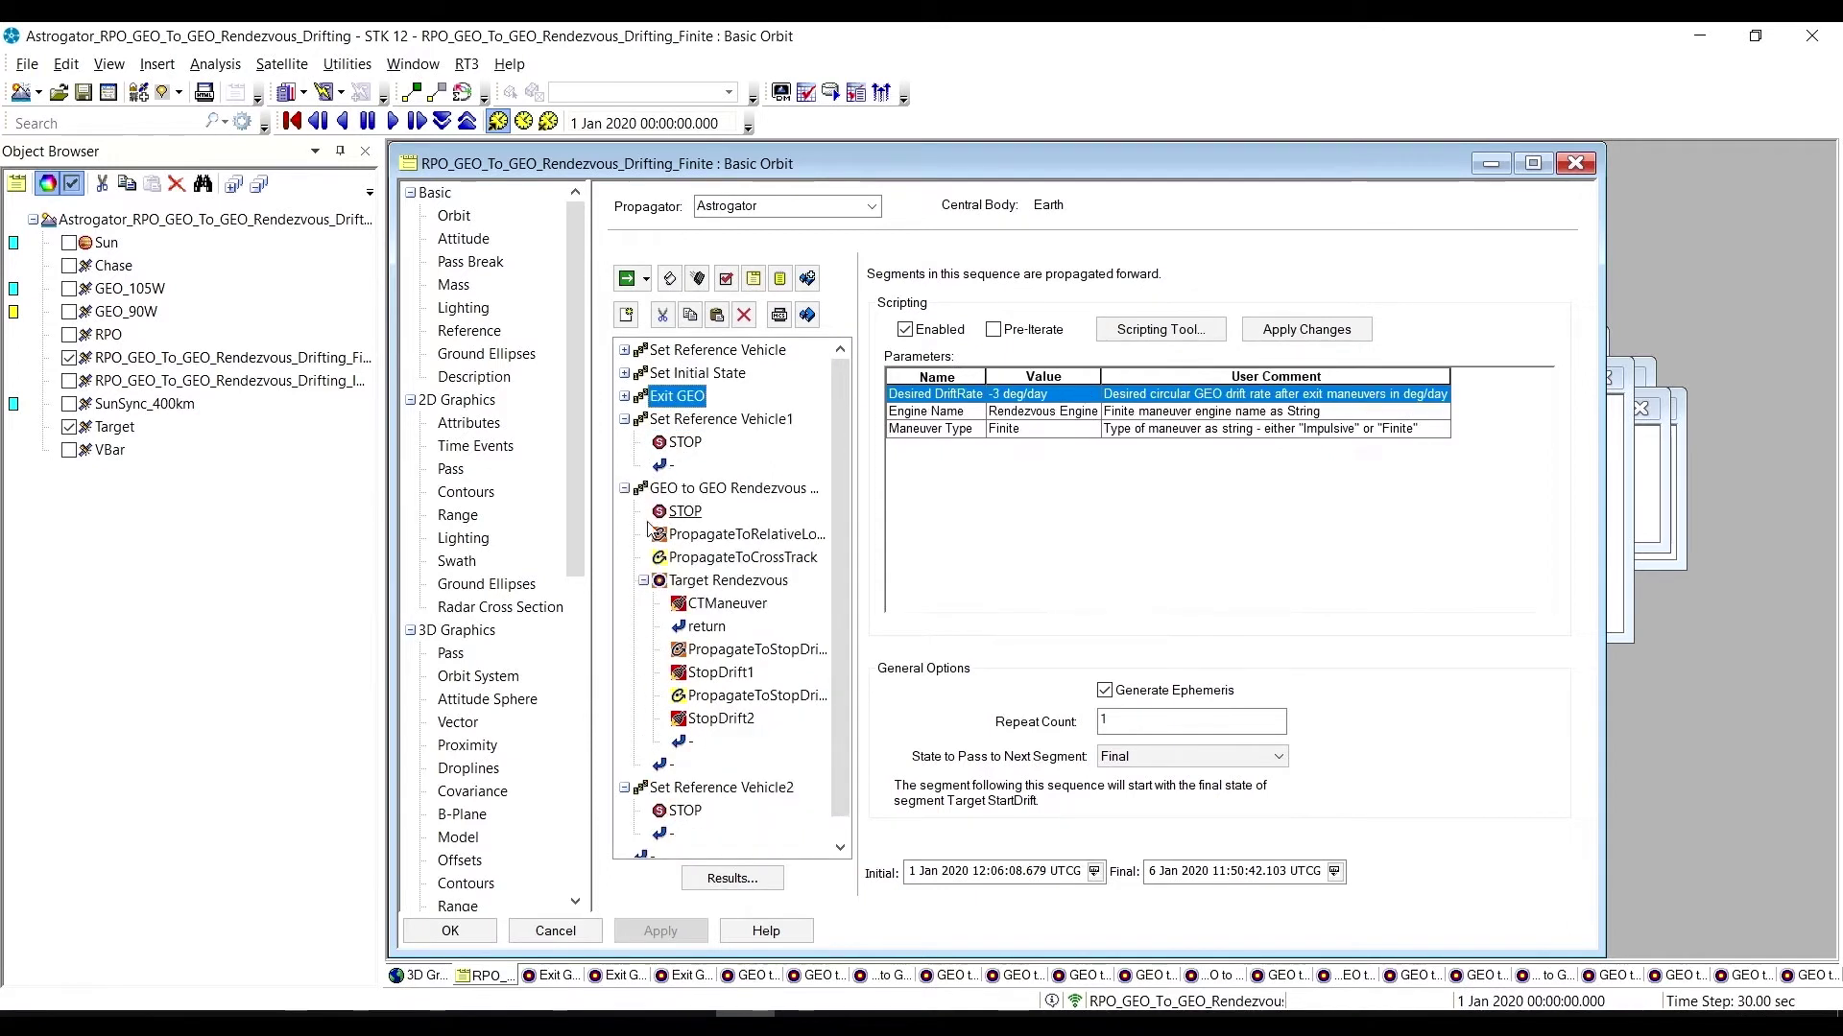
double_click(625, 420)
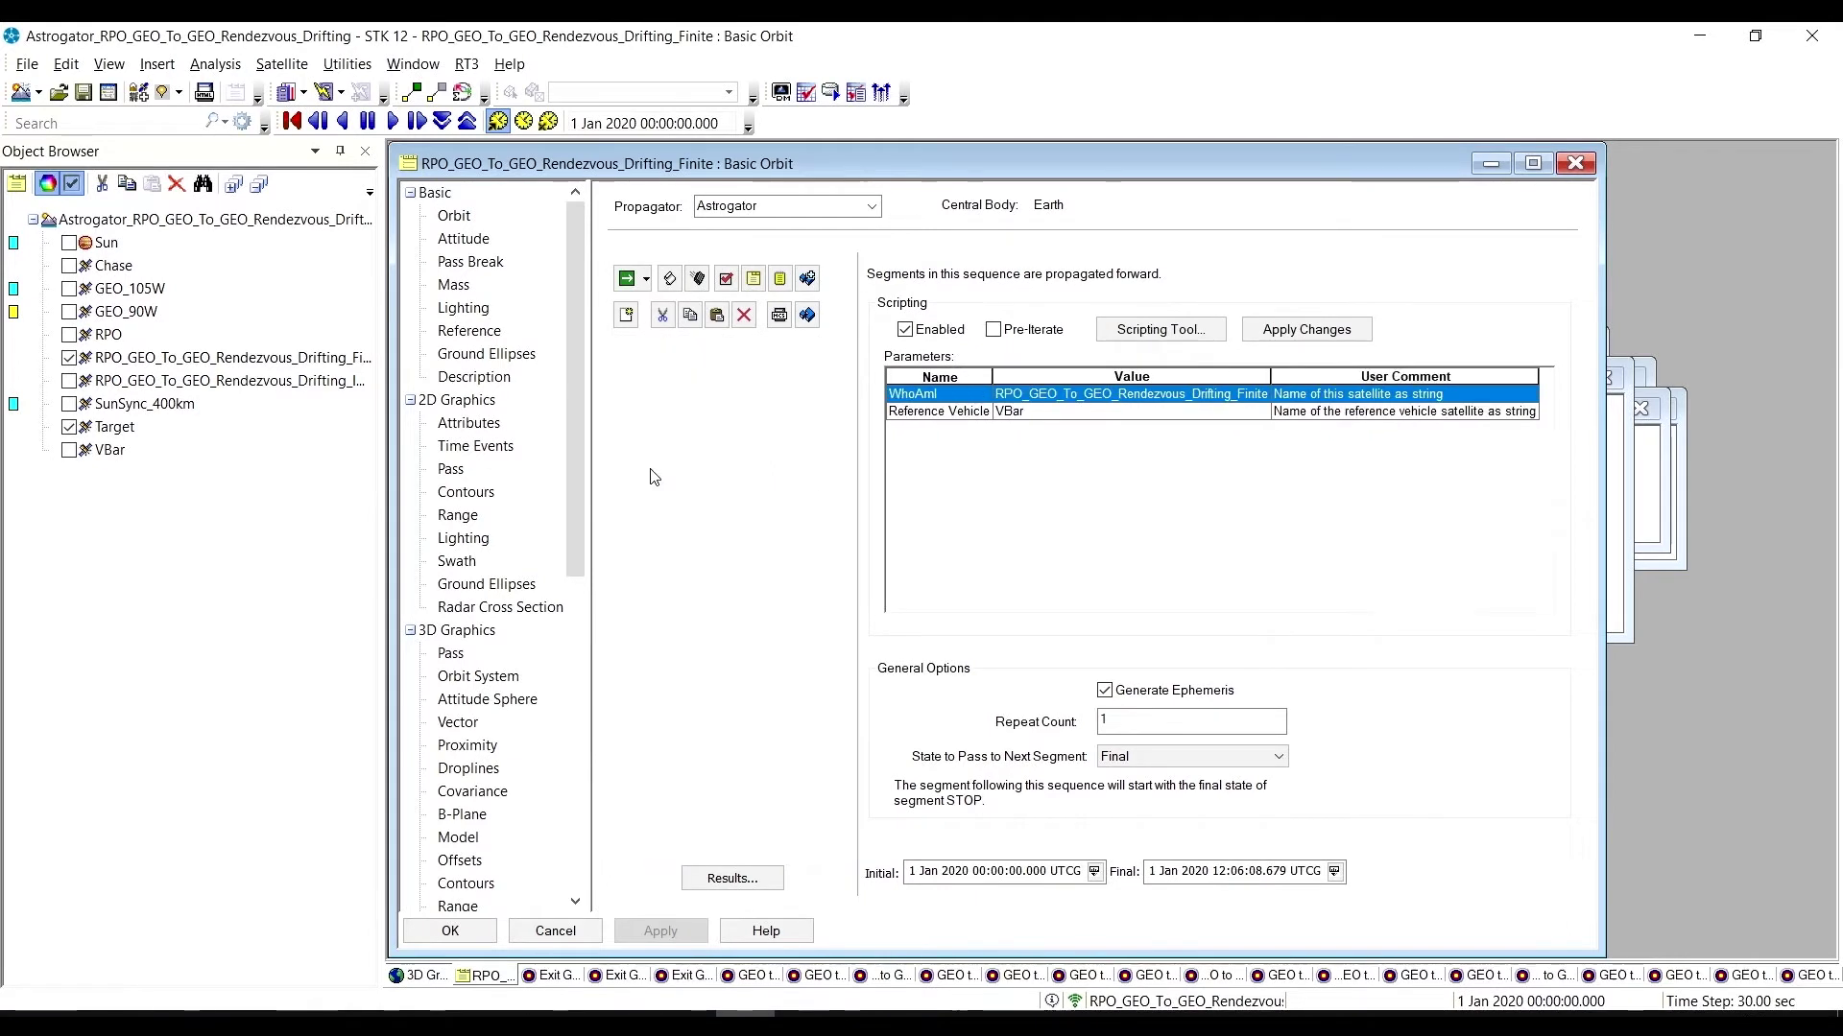
left_click(755, 444)
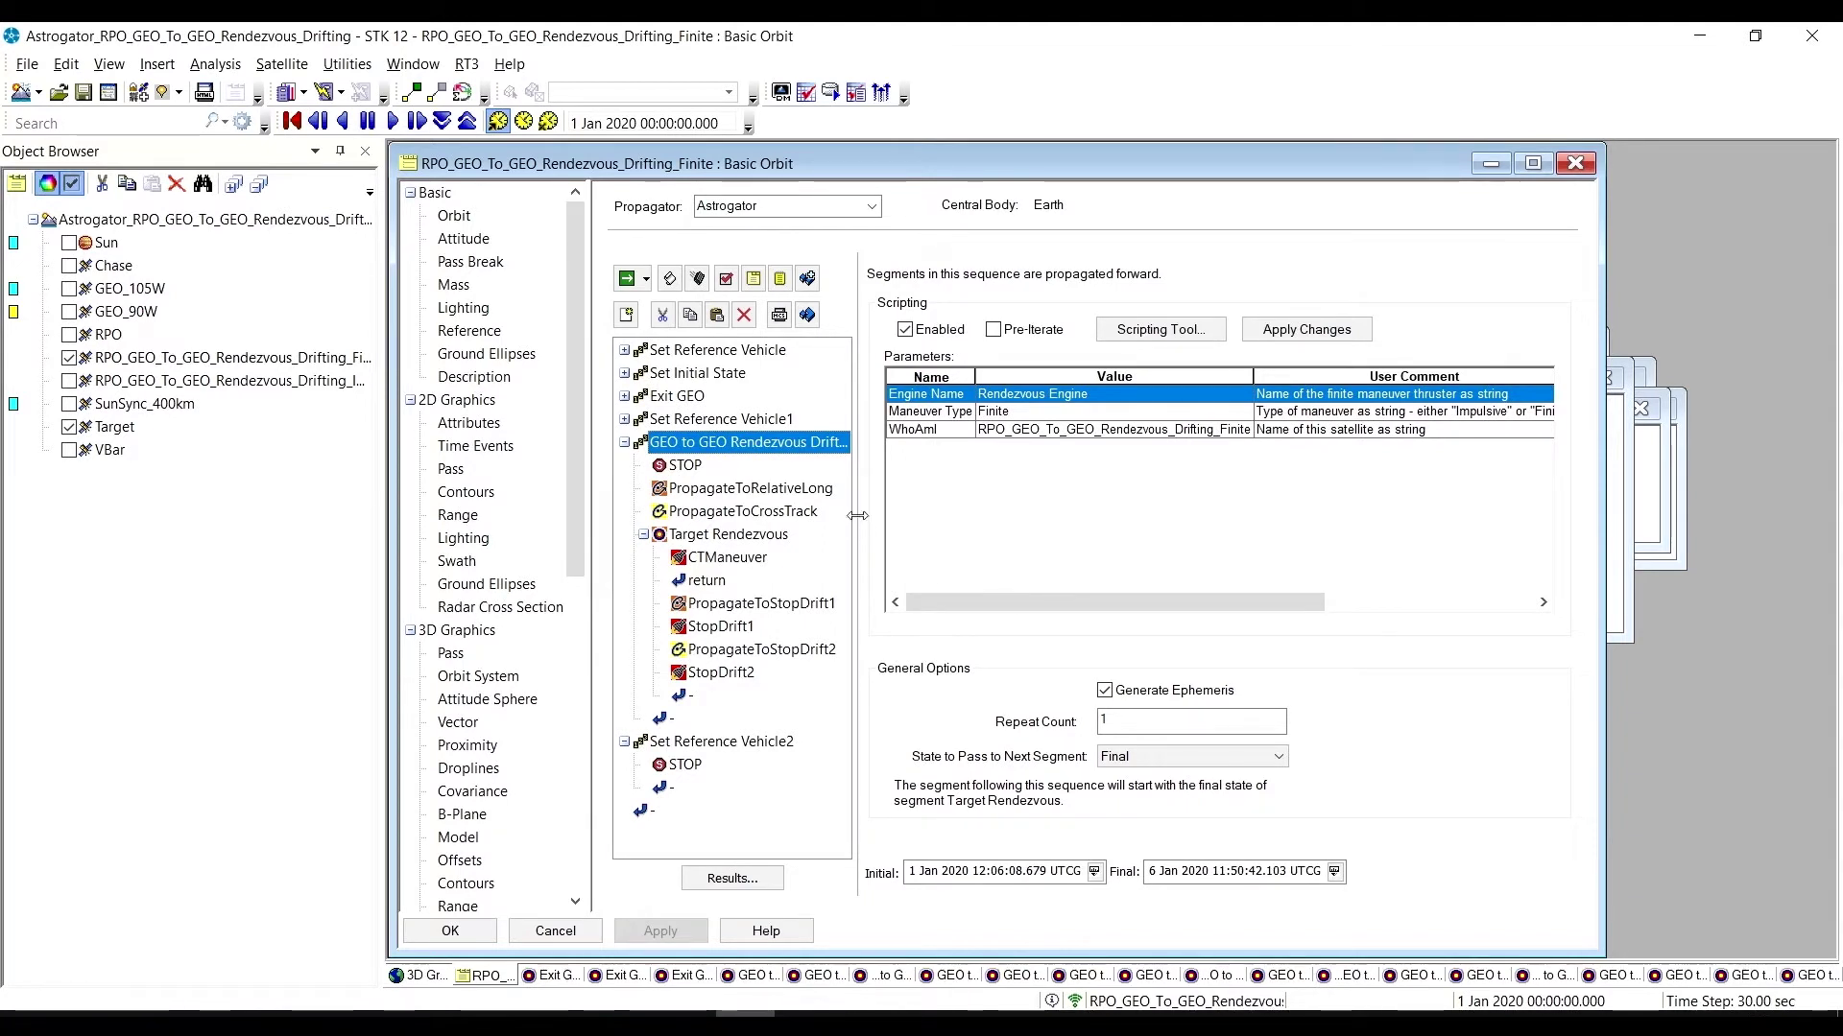
left_click(814, 437)
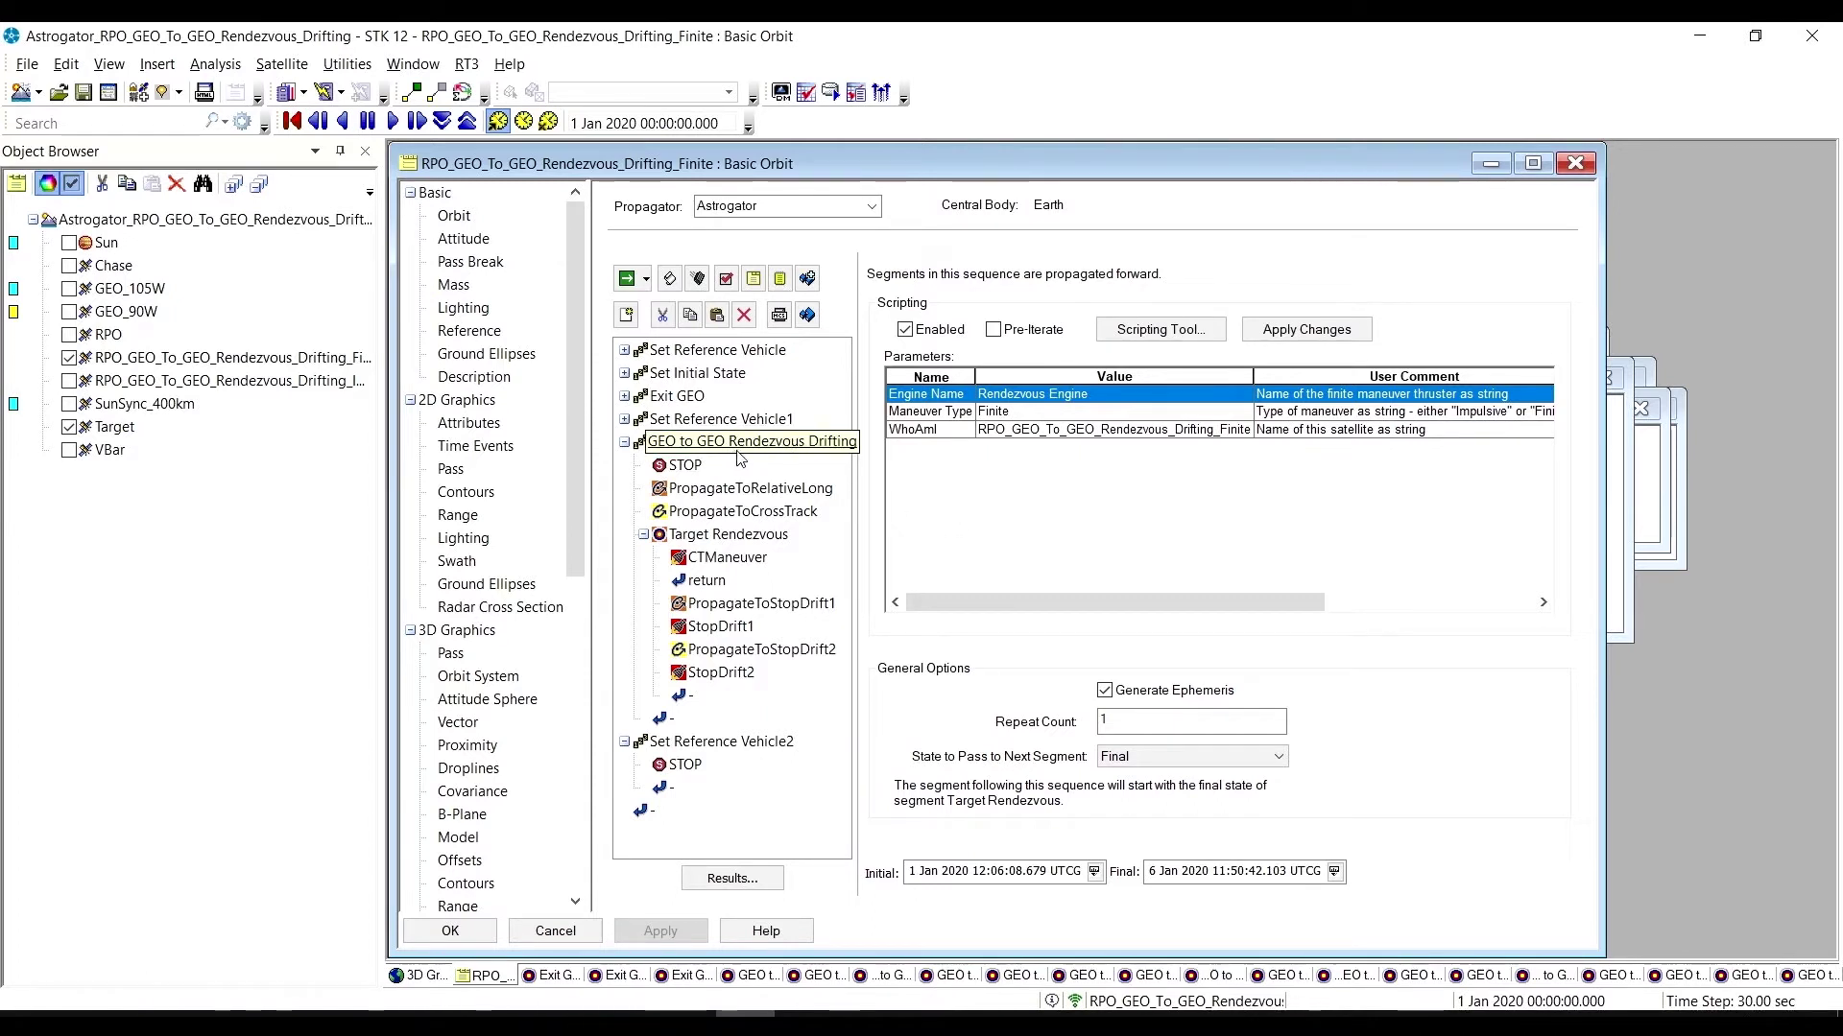
Run the entire mission control sequence and return to the satellite's Basic Orbit properties.
left_click(626, 279)
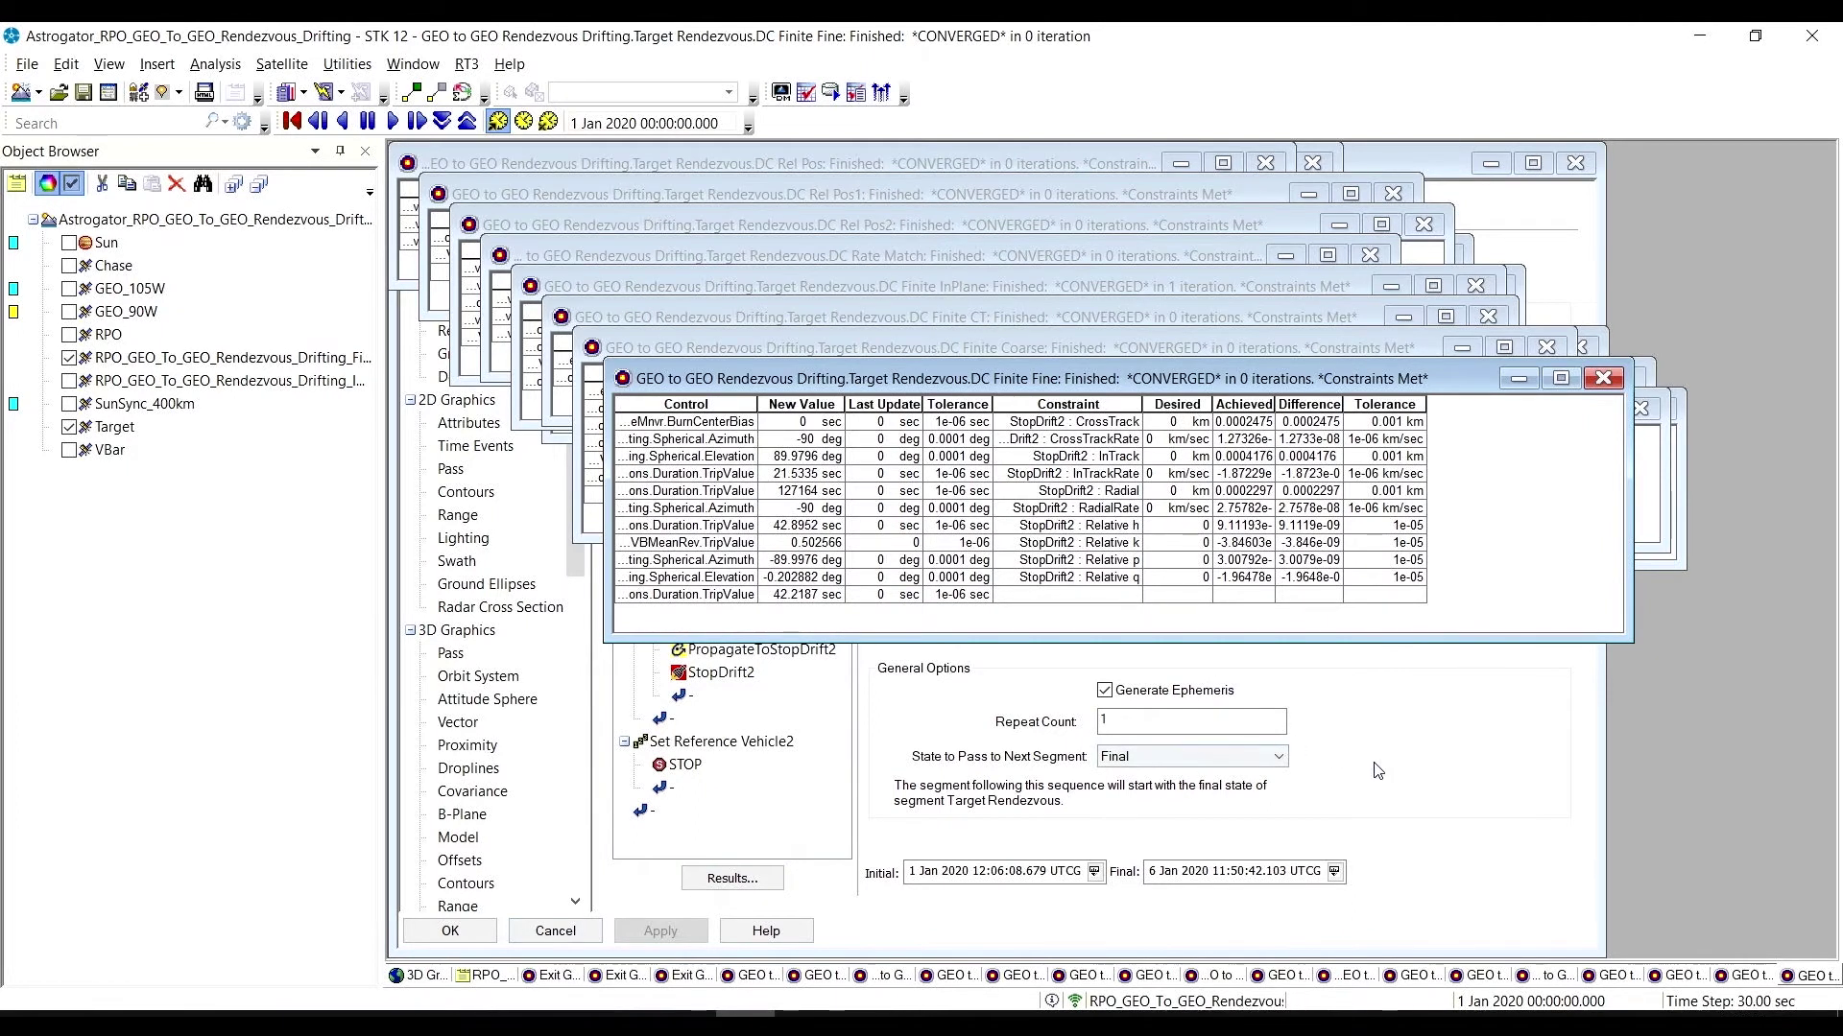
left_click(1069, 819)
Set the scenario animation time to the initial time of the GEO to GEO Rendezvous Drifting sequence.
right_click(745, 442)
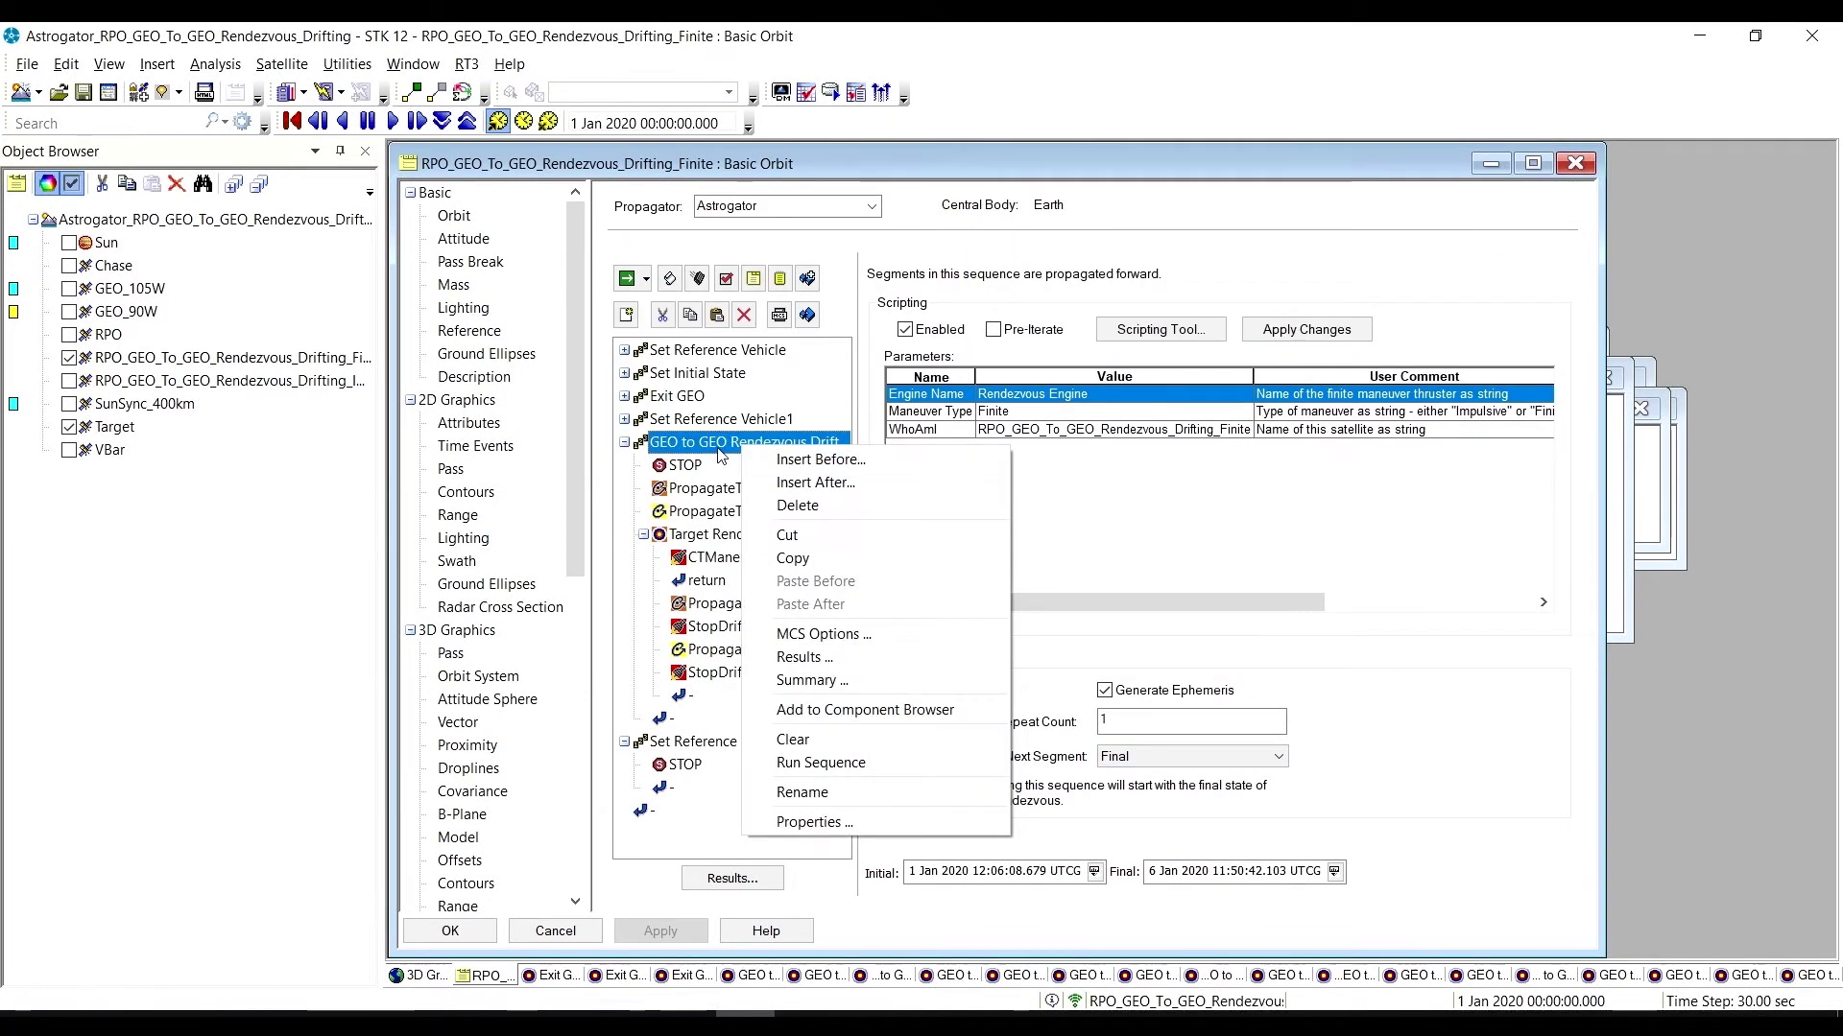
left_click(813, 483)
left_click(1094, 872)
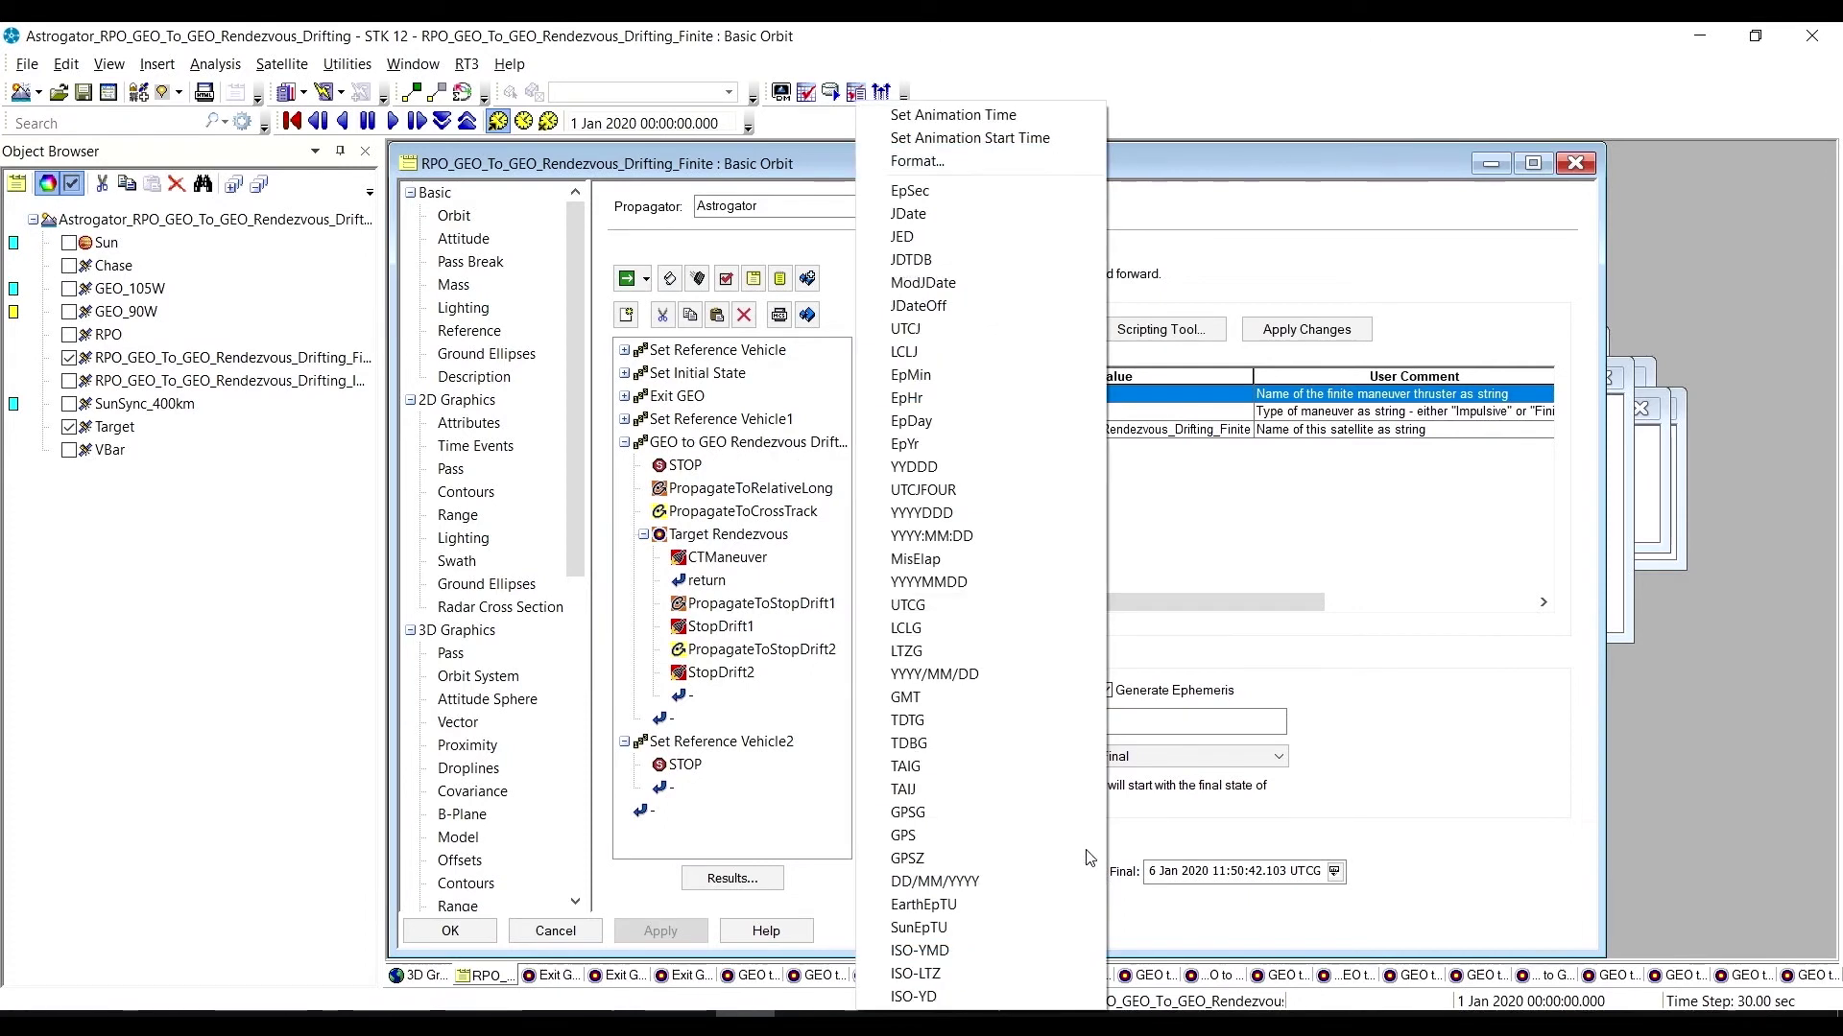
left_click(998, 115)
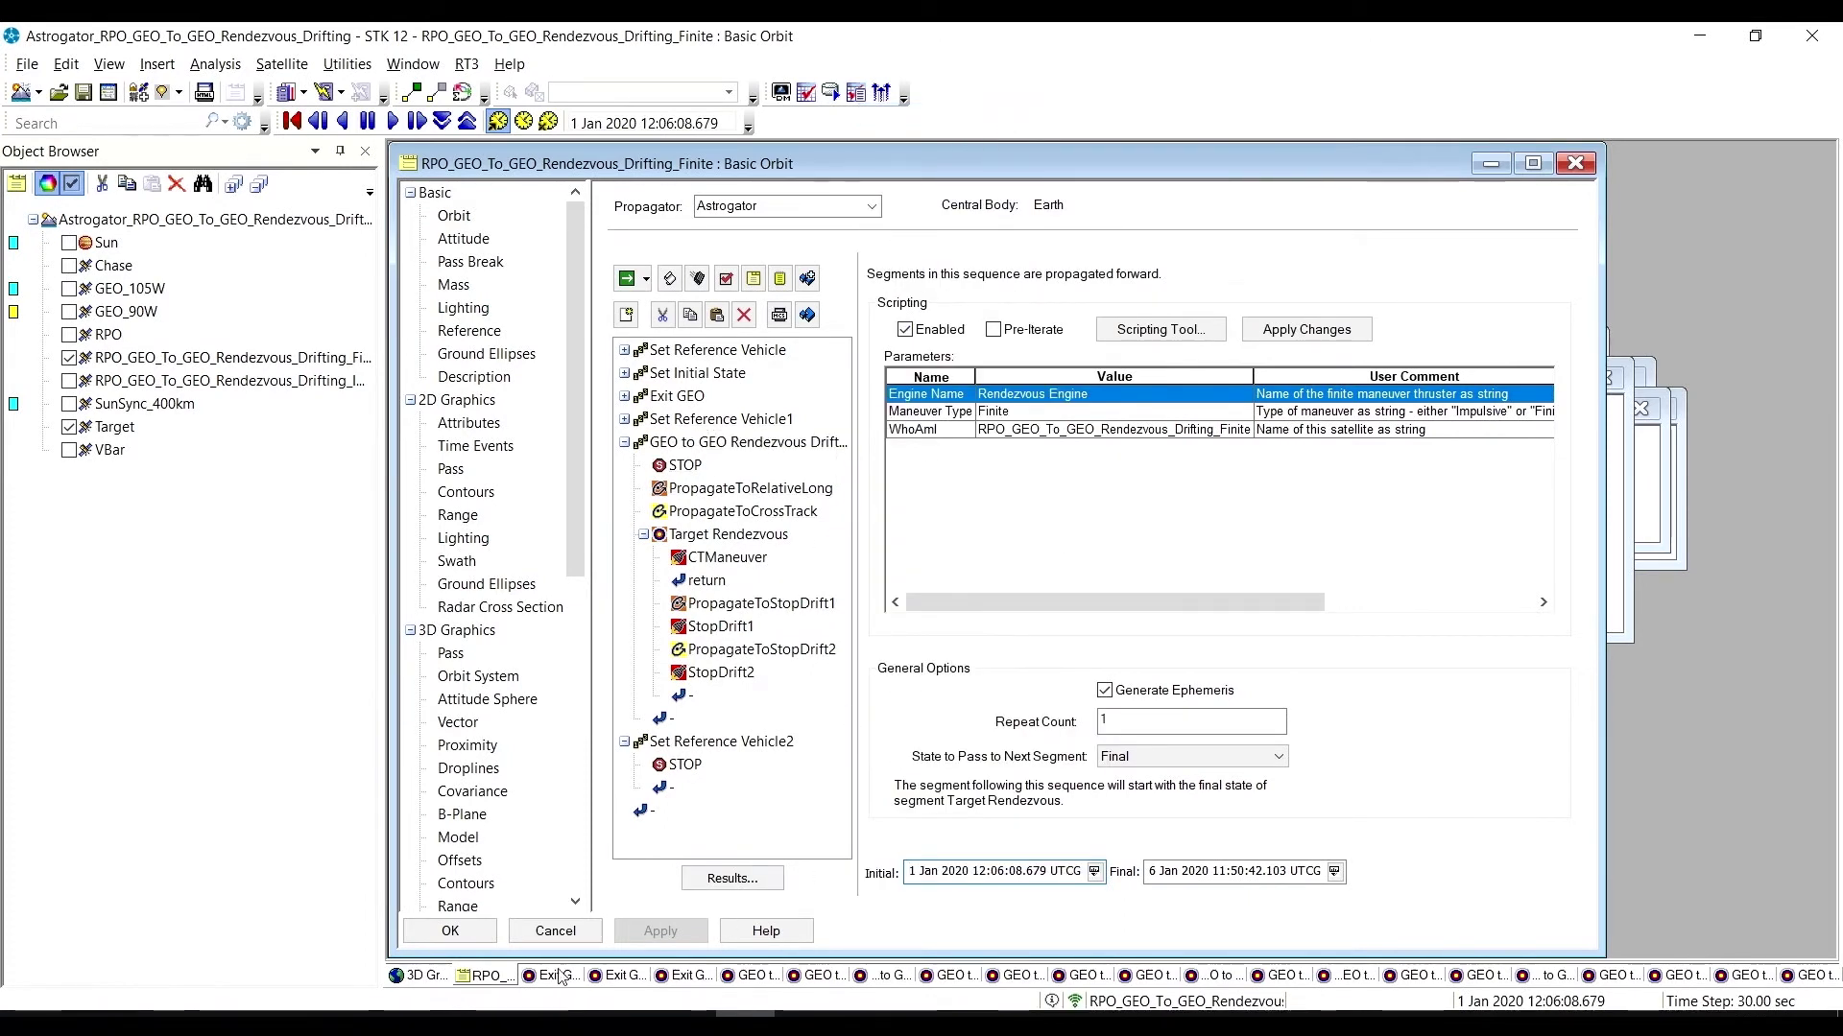
Maximize the 3D Graphics view and examine the RPO_GEO_To_GEO_Rendezvous_Drifting_Finite trajectory relative to the Target.
left_click(192, 359)
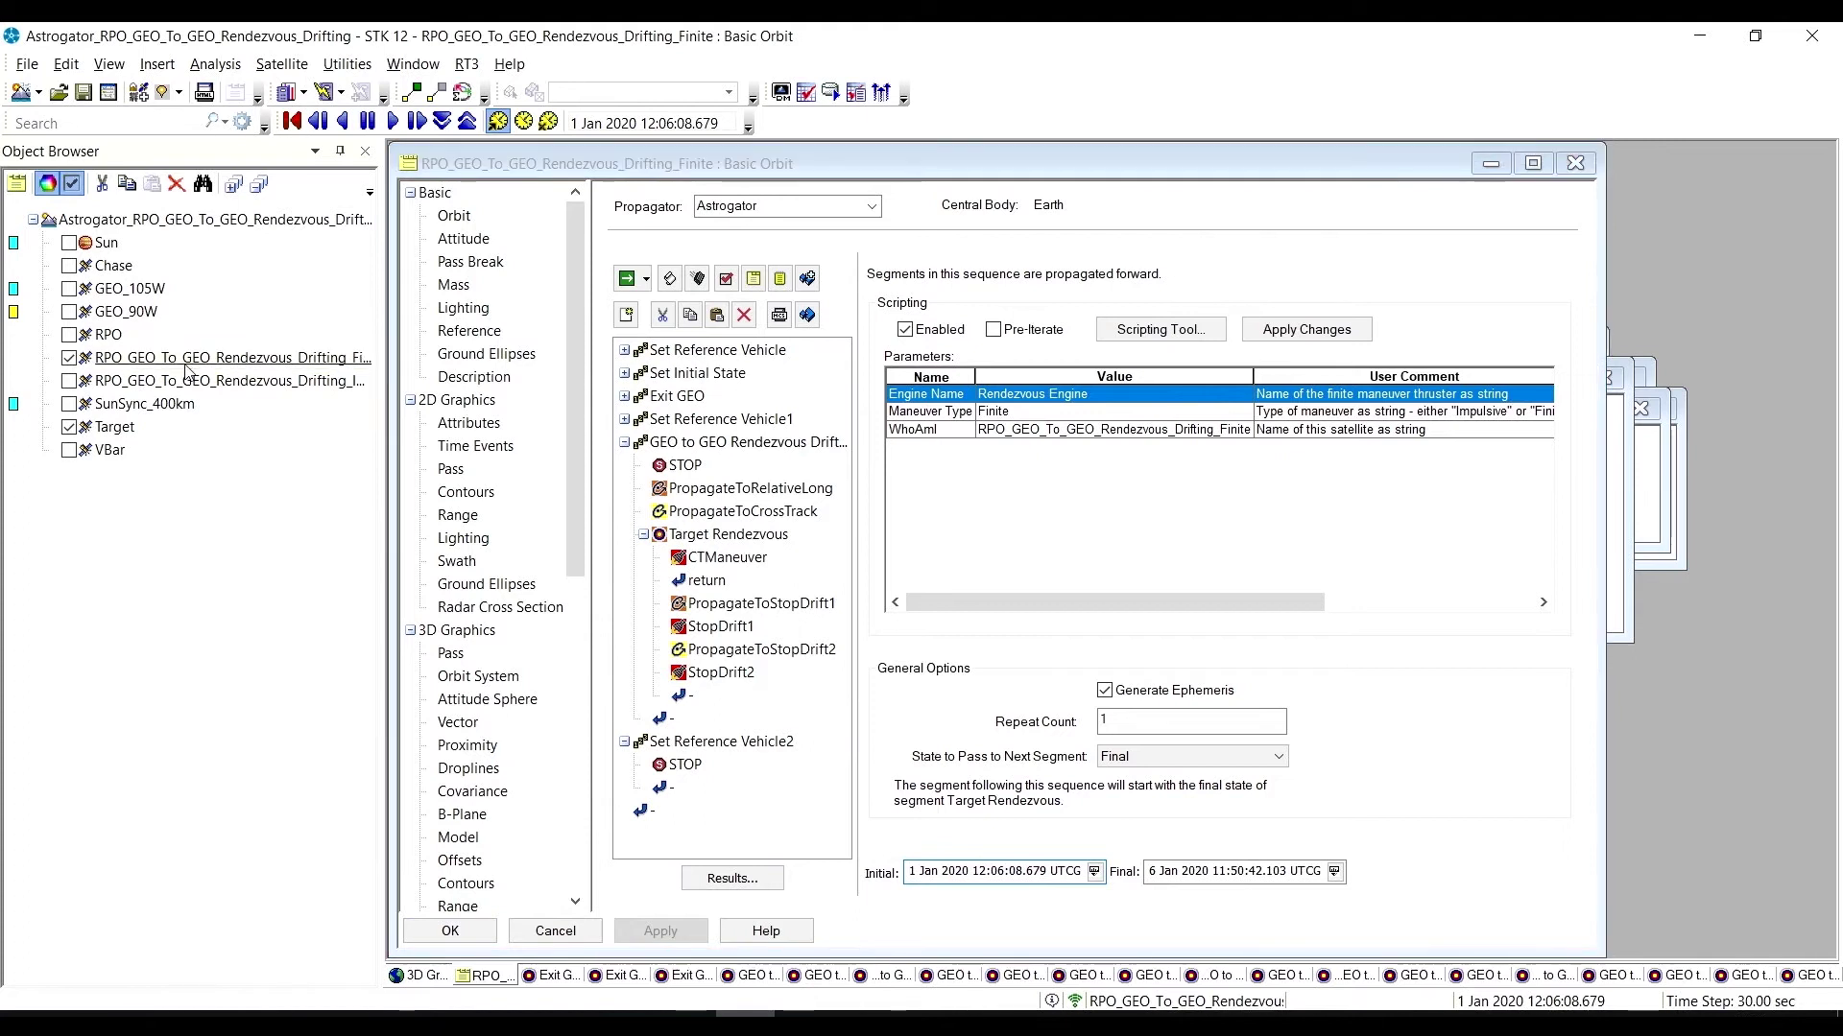
right_click(192, 361)
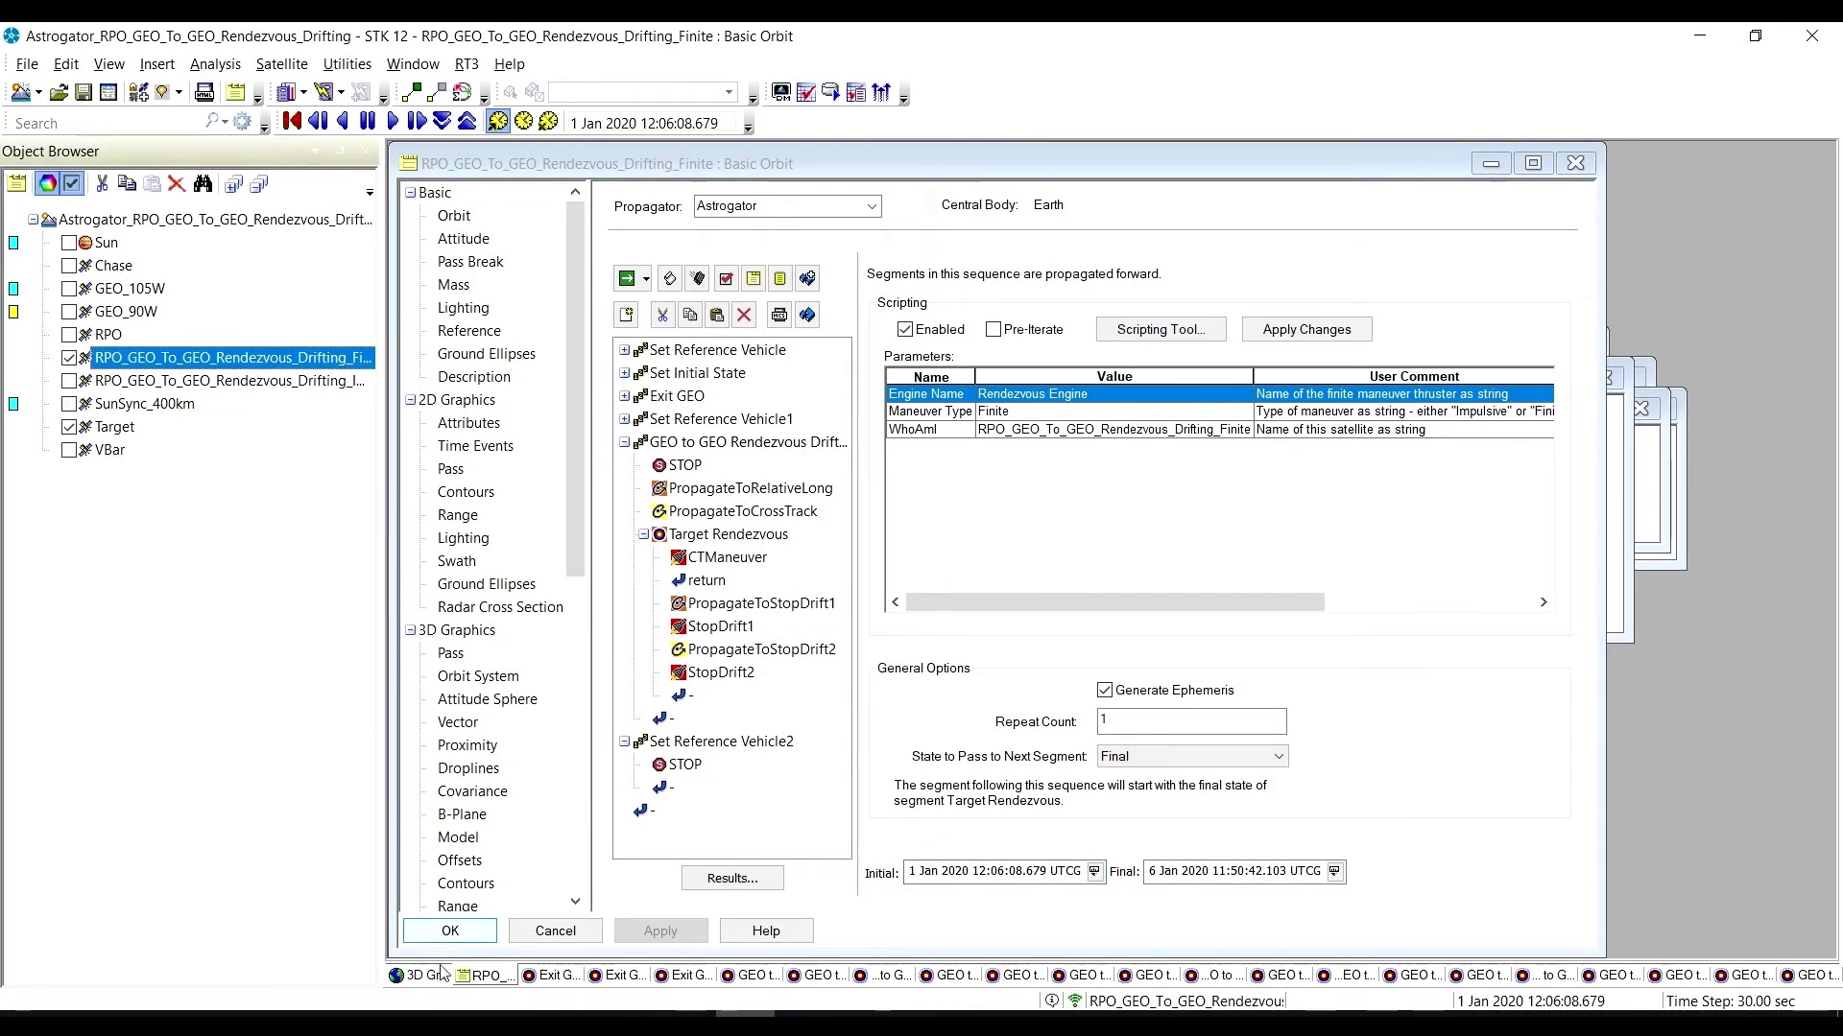
left_click(422, 976)
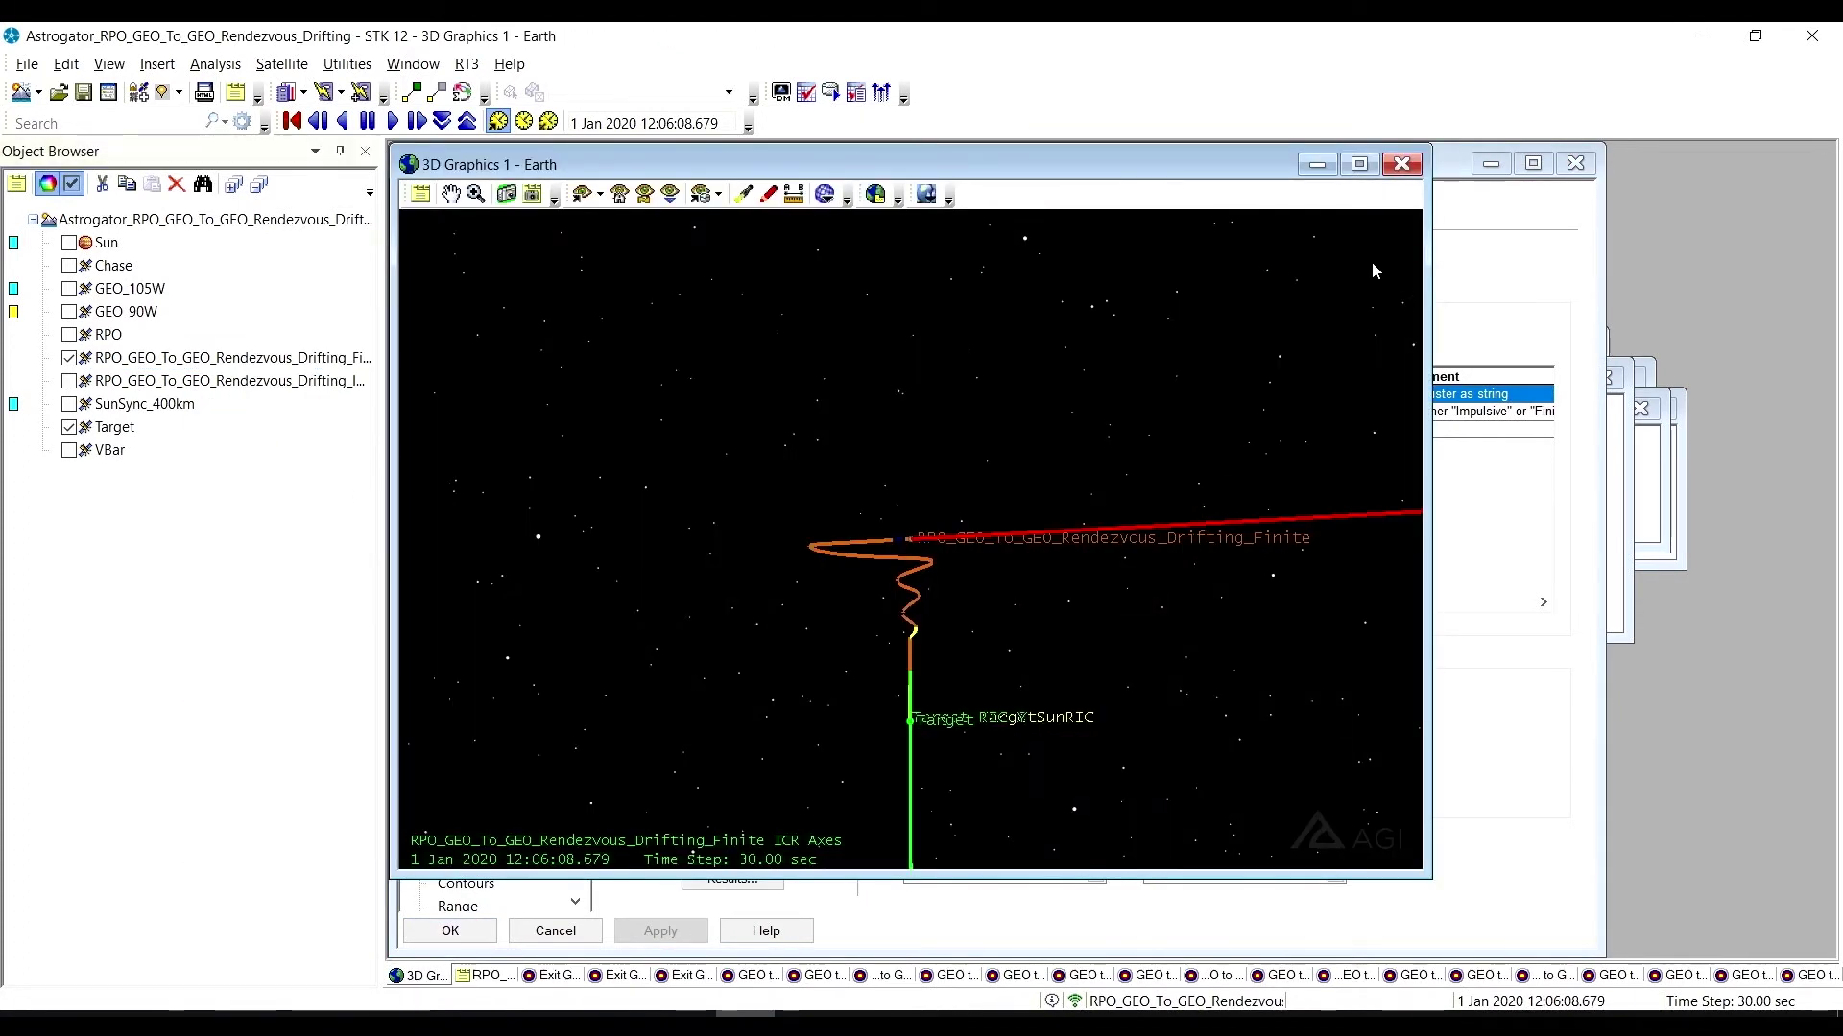
left_click(1358, 165)
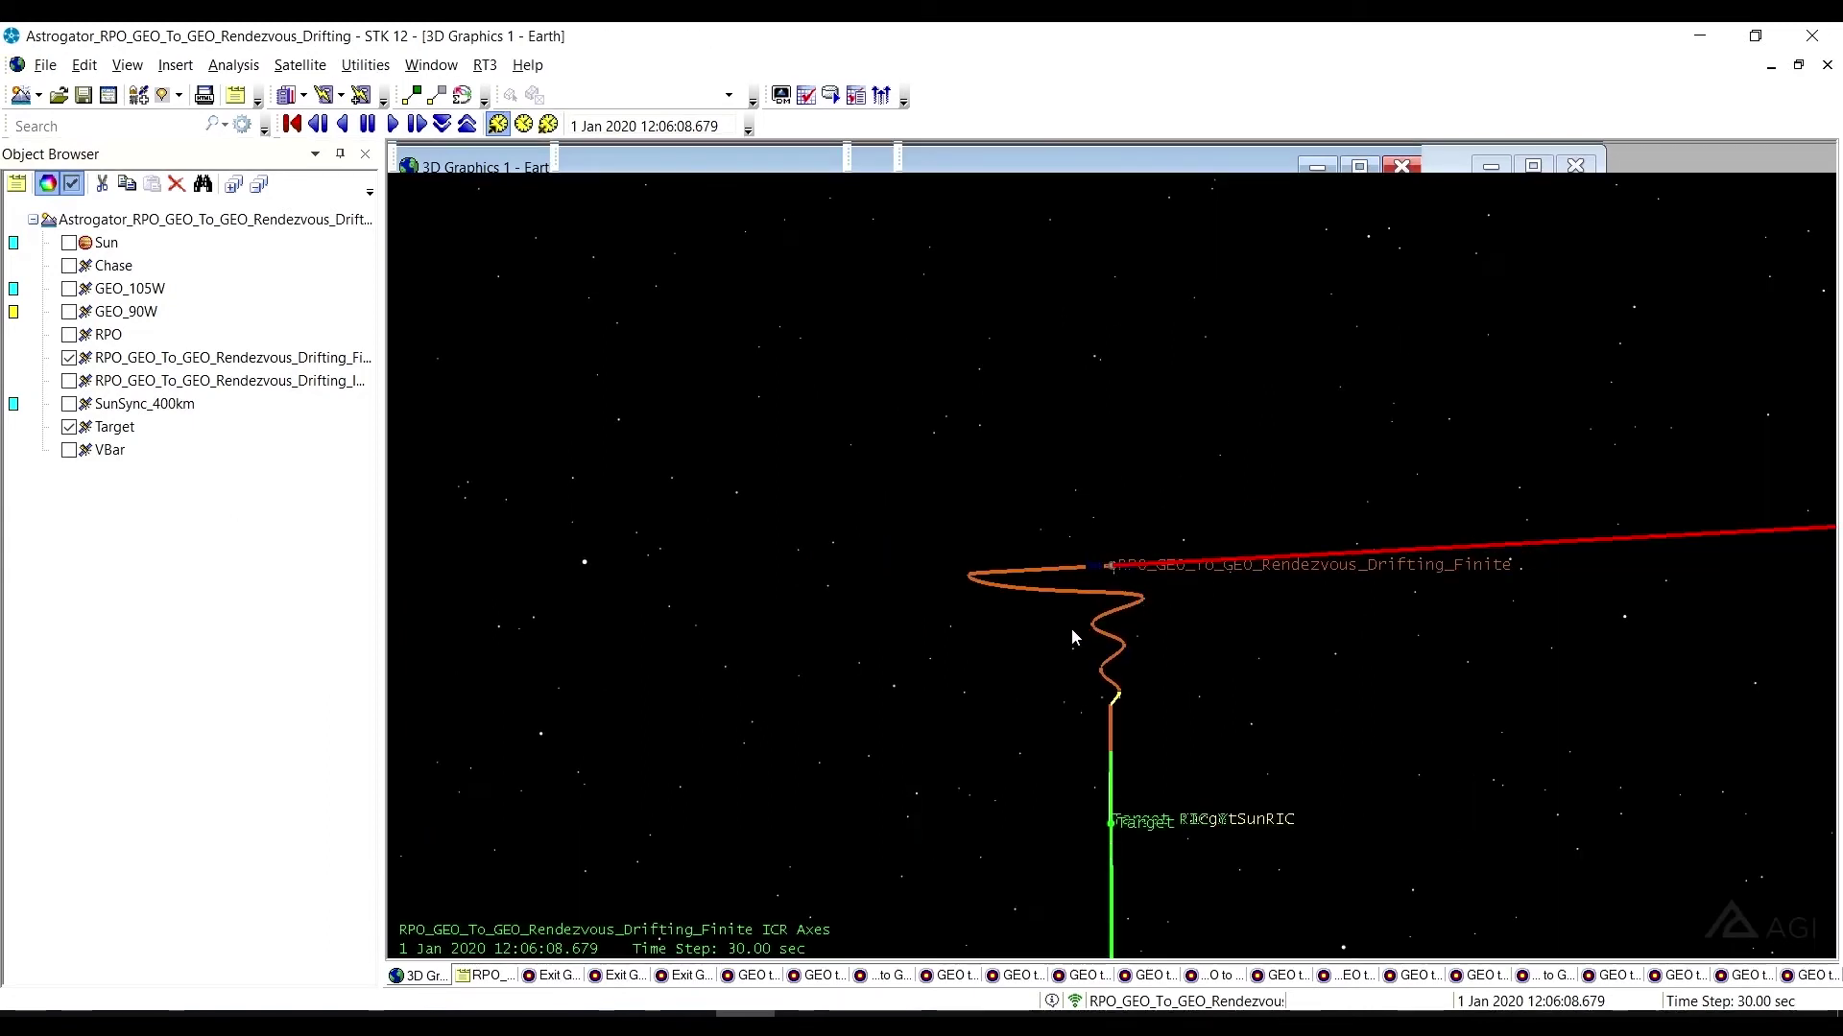
left_click_drag(1142, 714, 1125, 645)
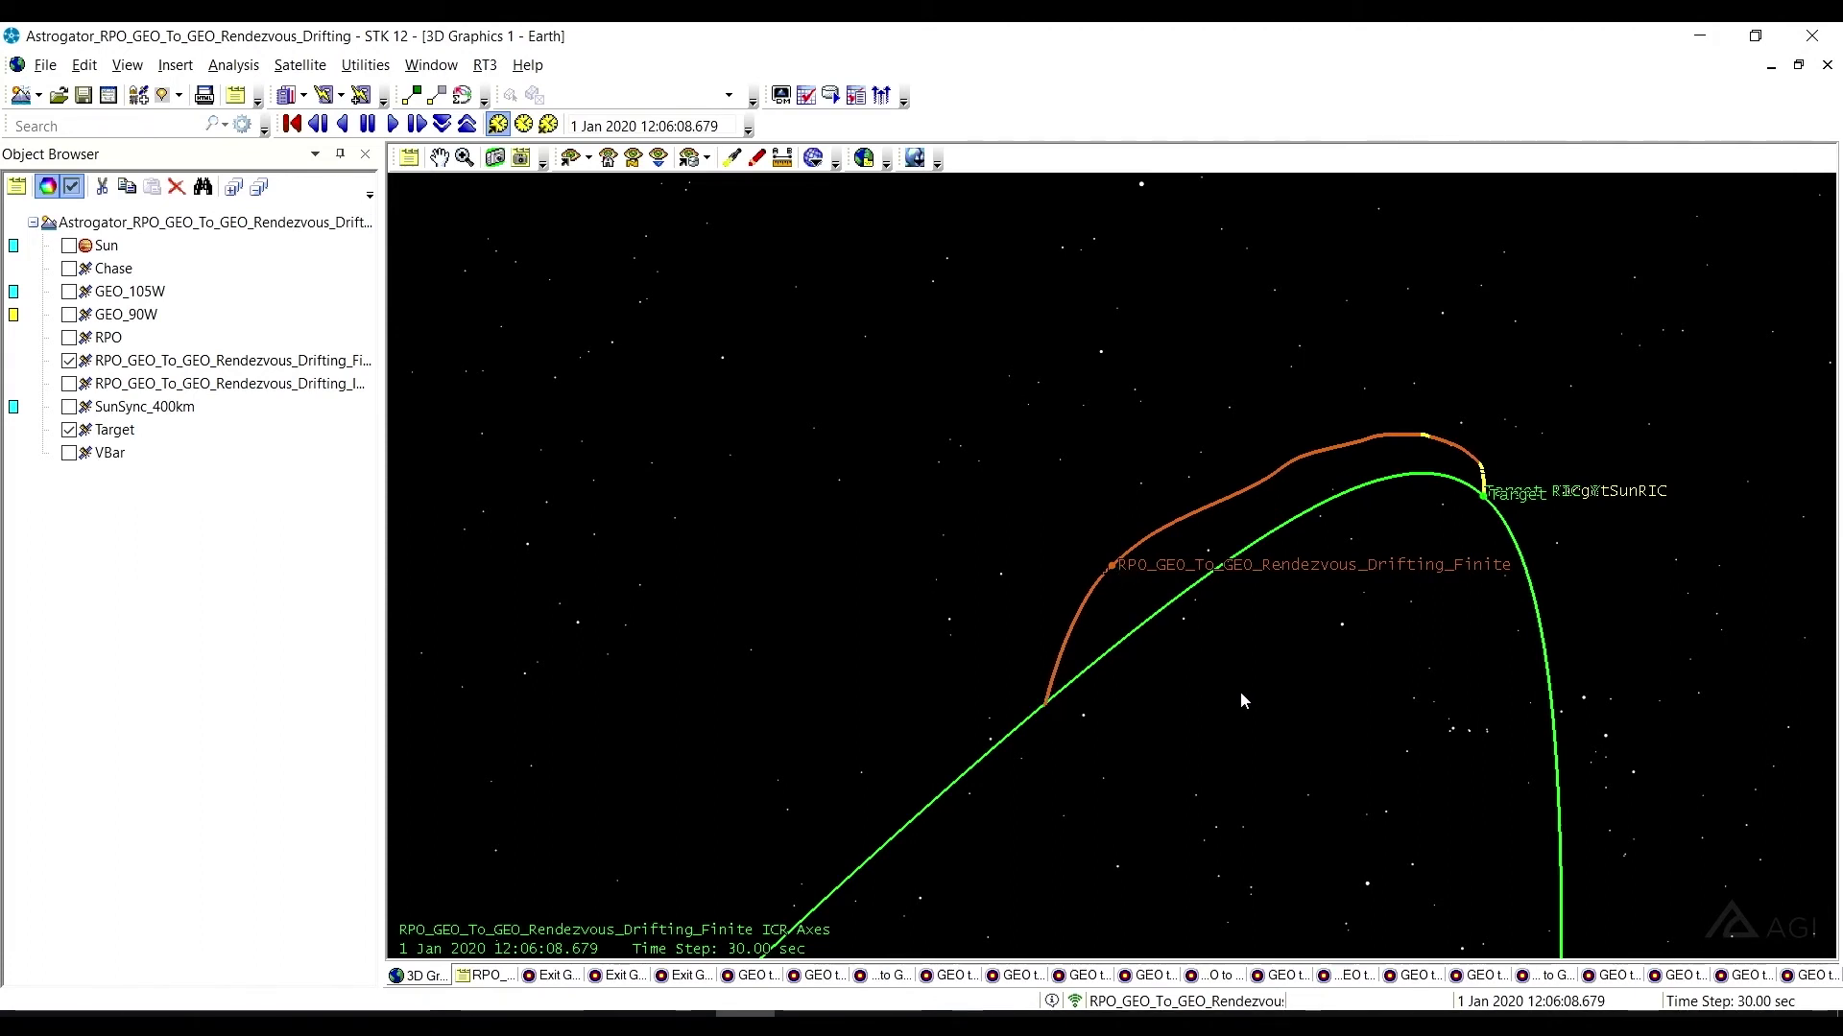
left_click_drag(1195, 685, 1220, 700)
mouse_move(1023, 534)
left_mouse_down()
mouse_move(1142, 523)
mouse_move(1023, 506)
left_mouse_up()
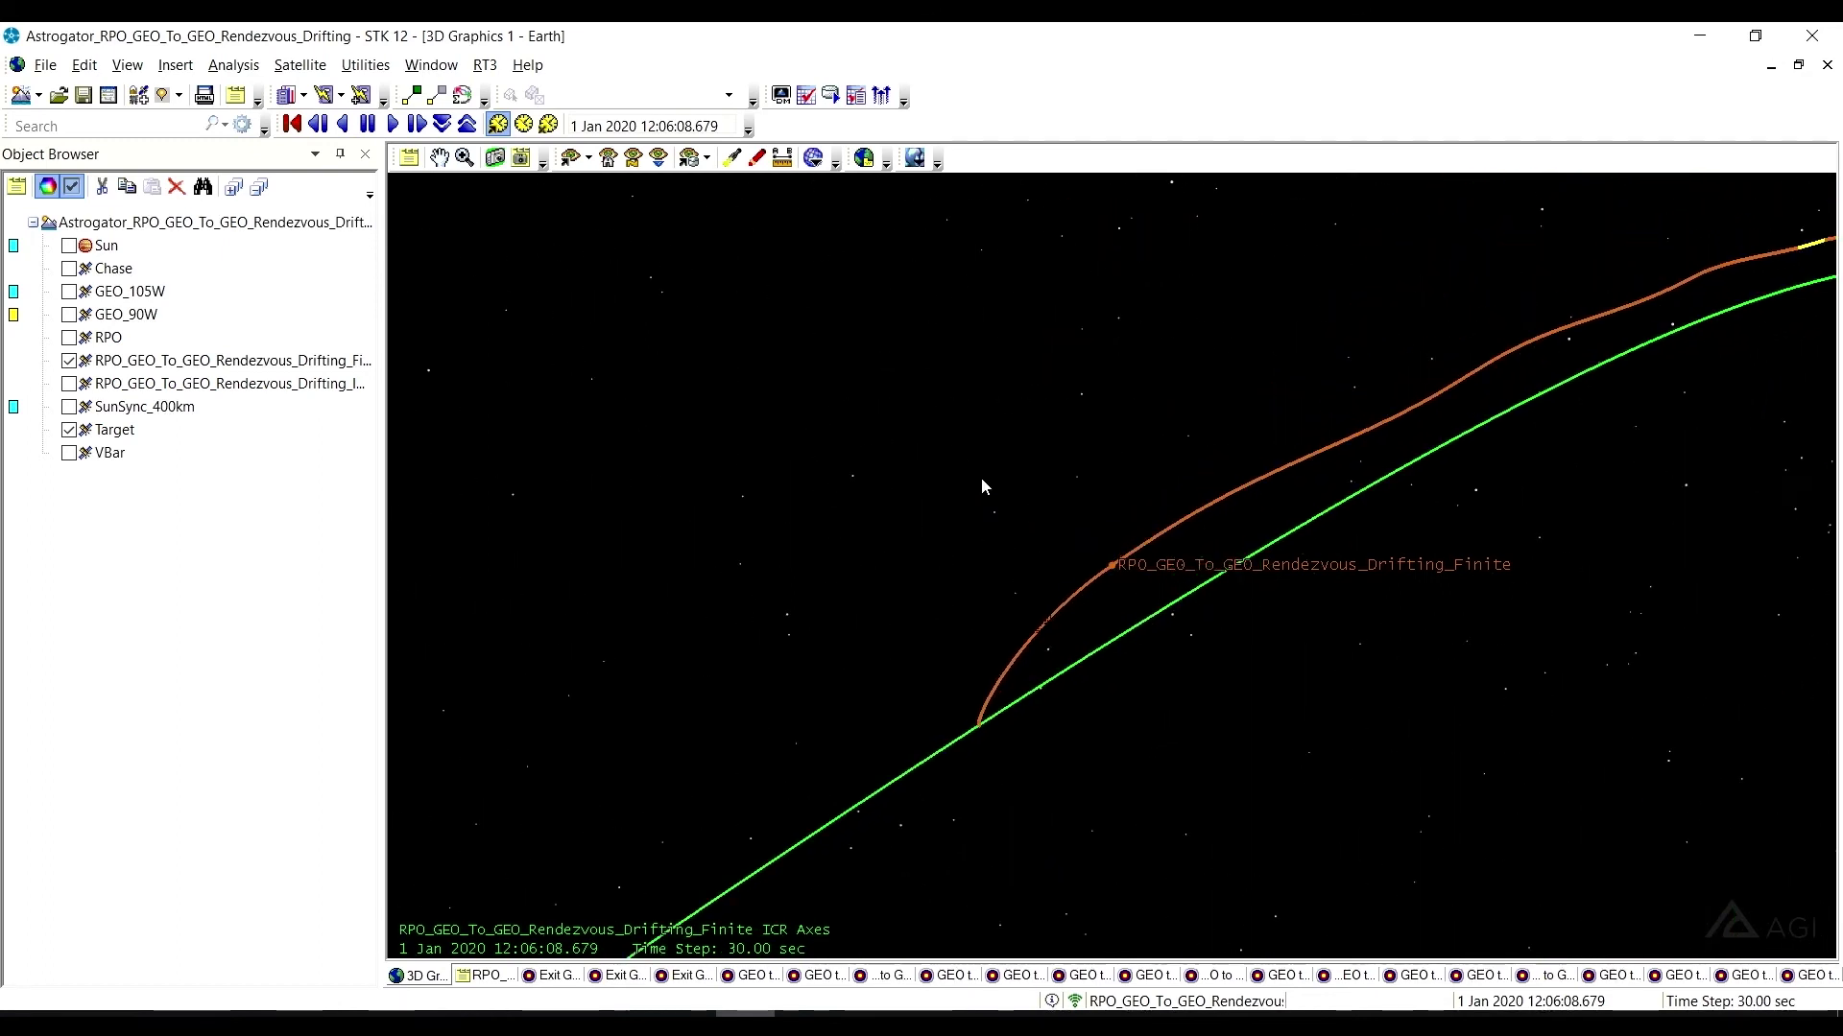
Animate the rendezvous forward, raising the time step in stages to 3600 sec, and pause near 6 Jan 2020 02:07 to view the approach.
left_click(395, 126)
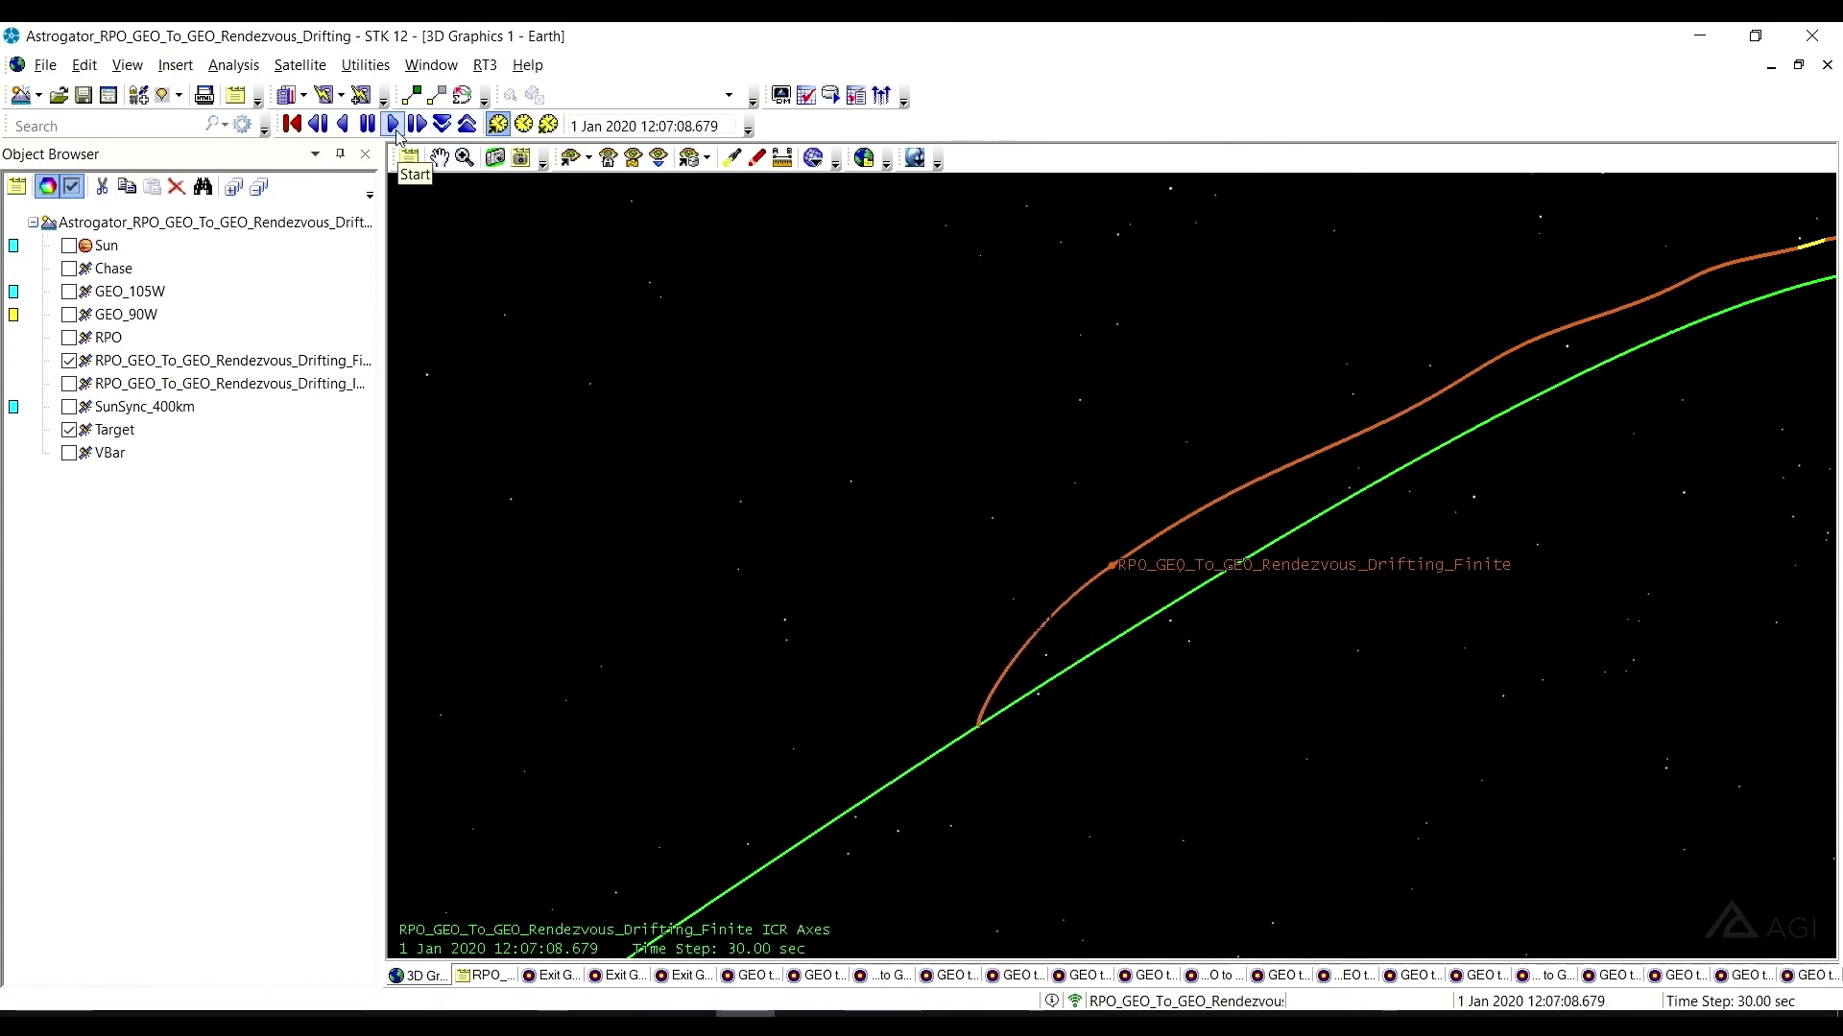
left_click(467, 126)
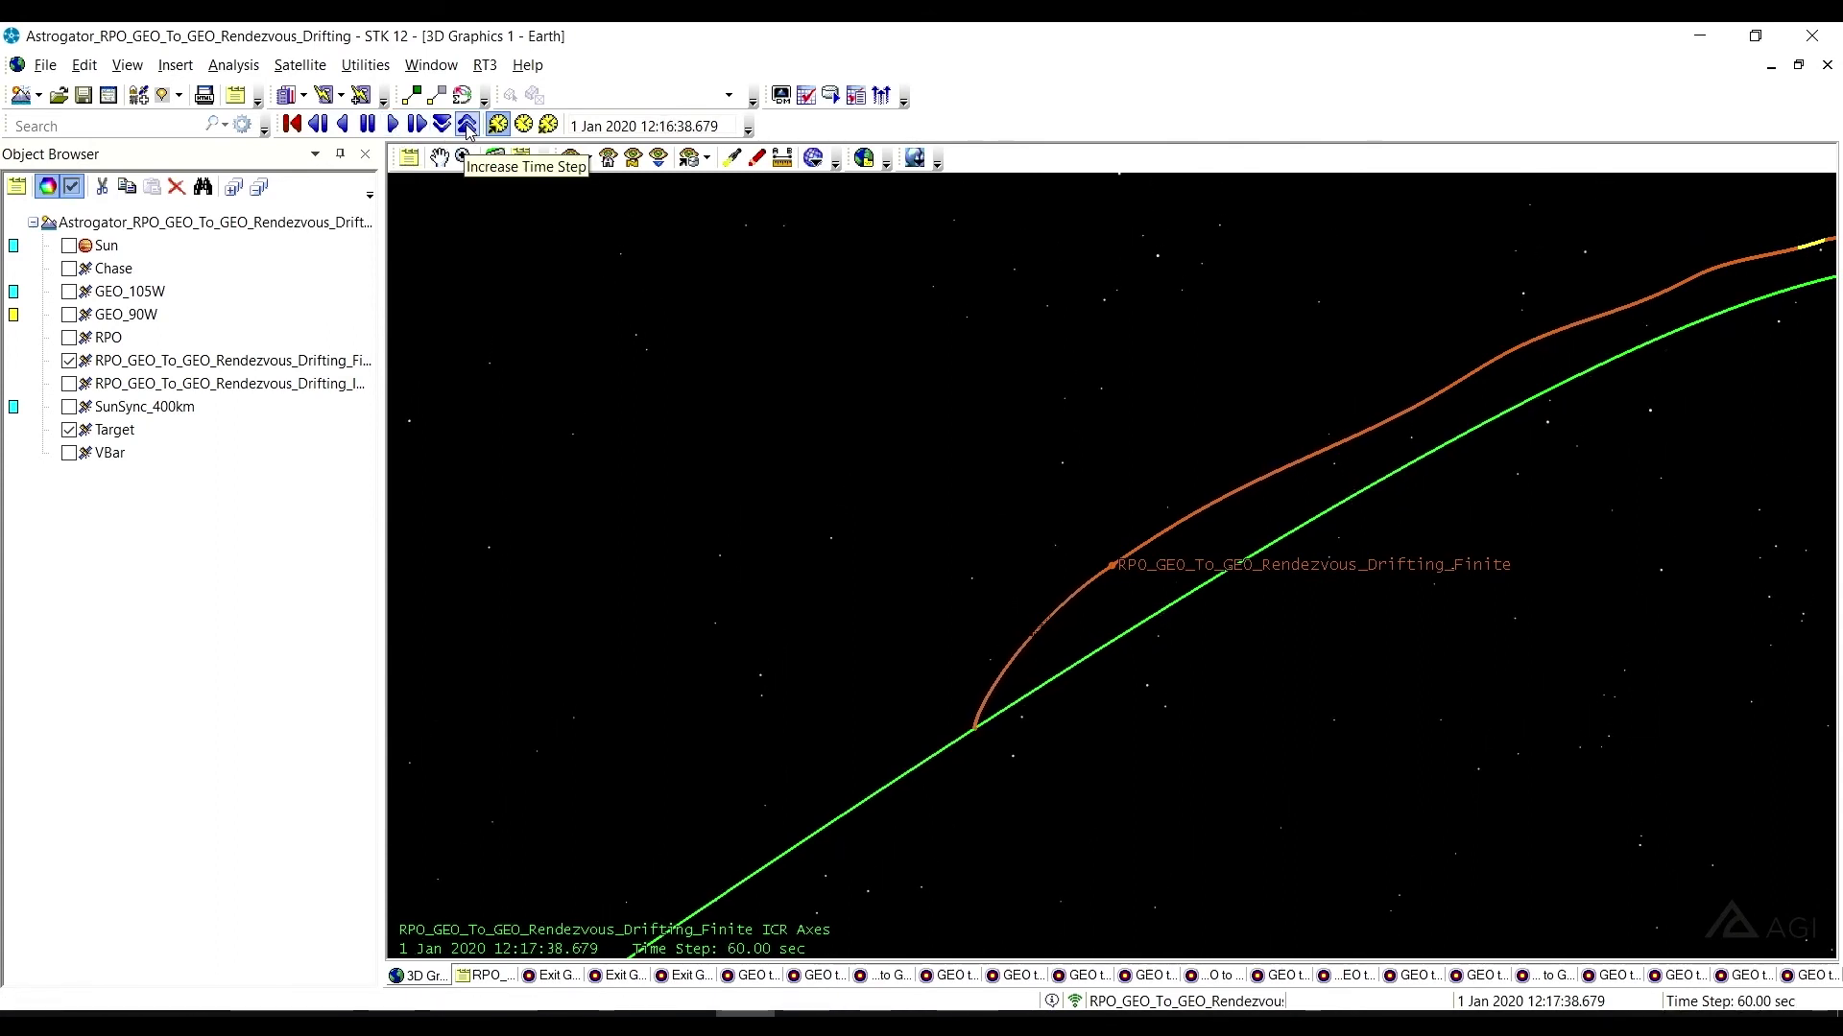
left_click(467, 125)
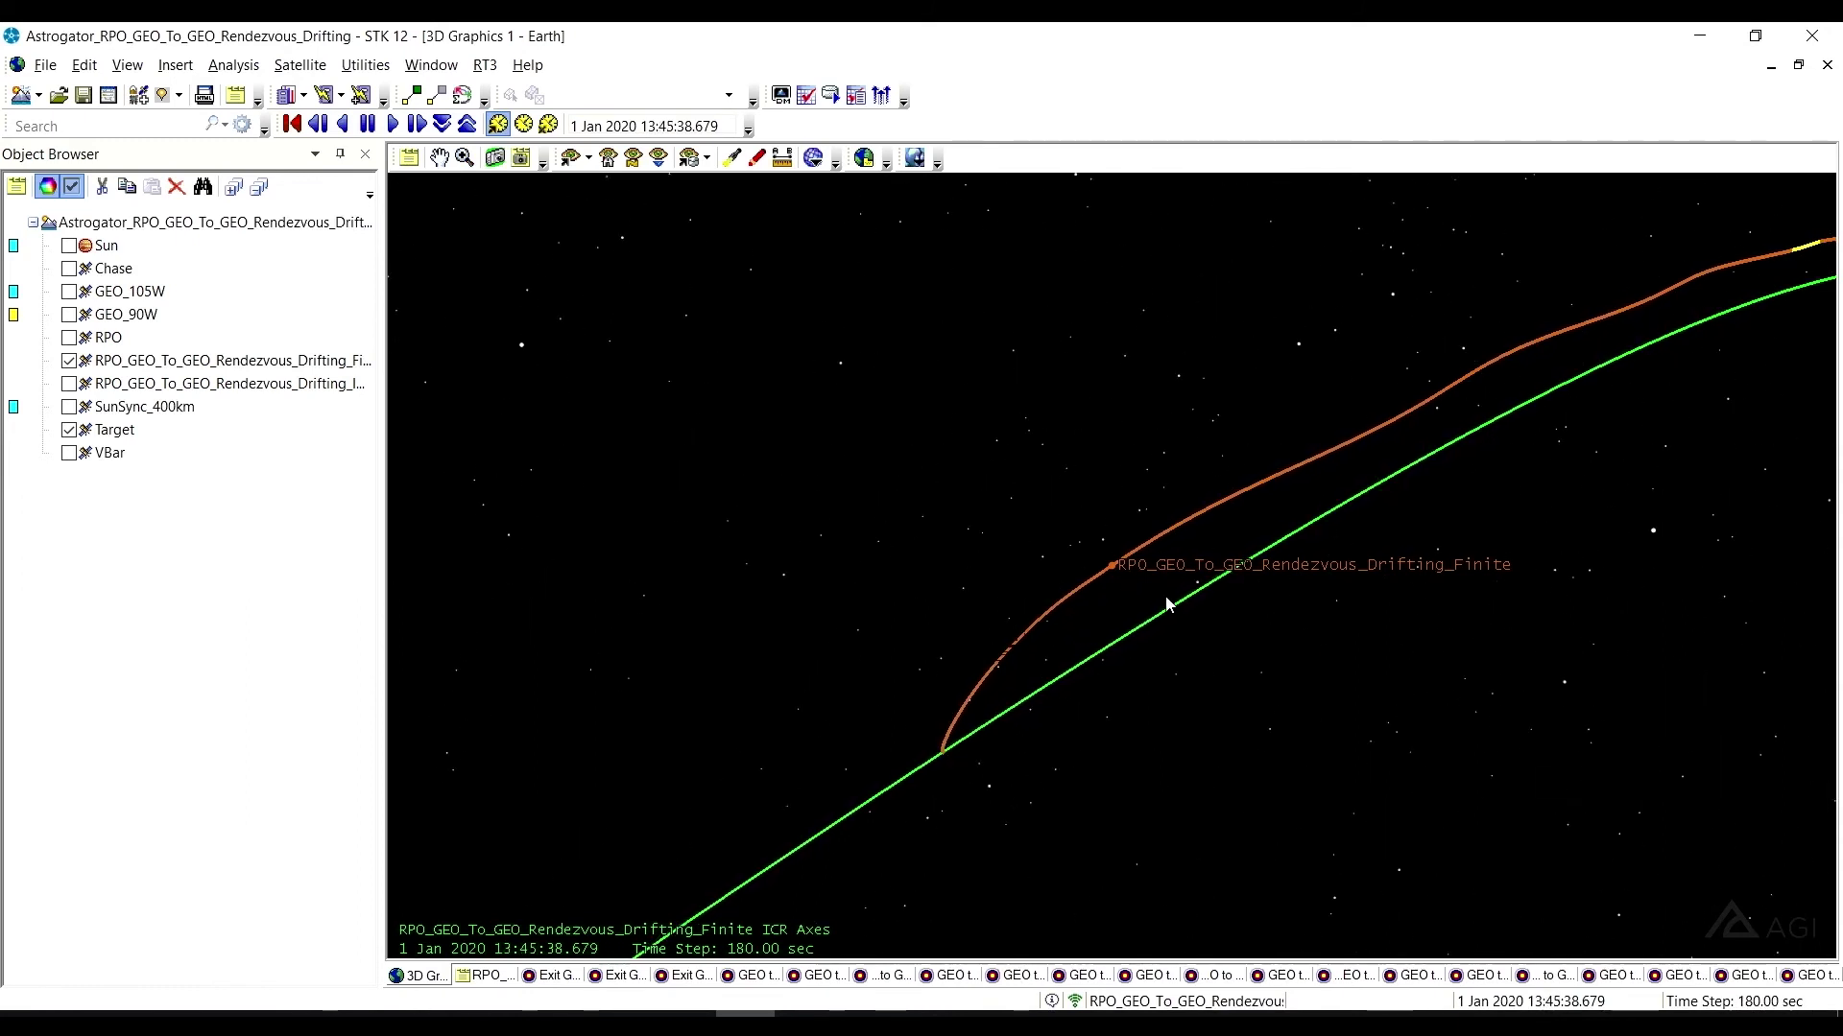
left_click(472, 125)
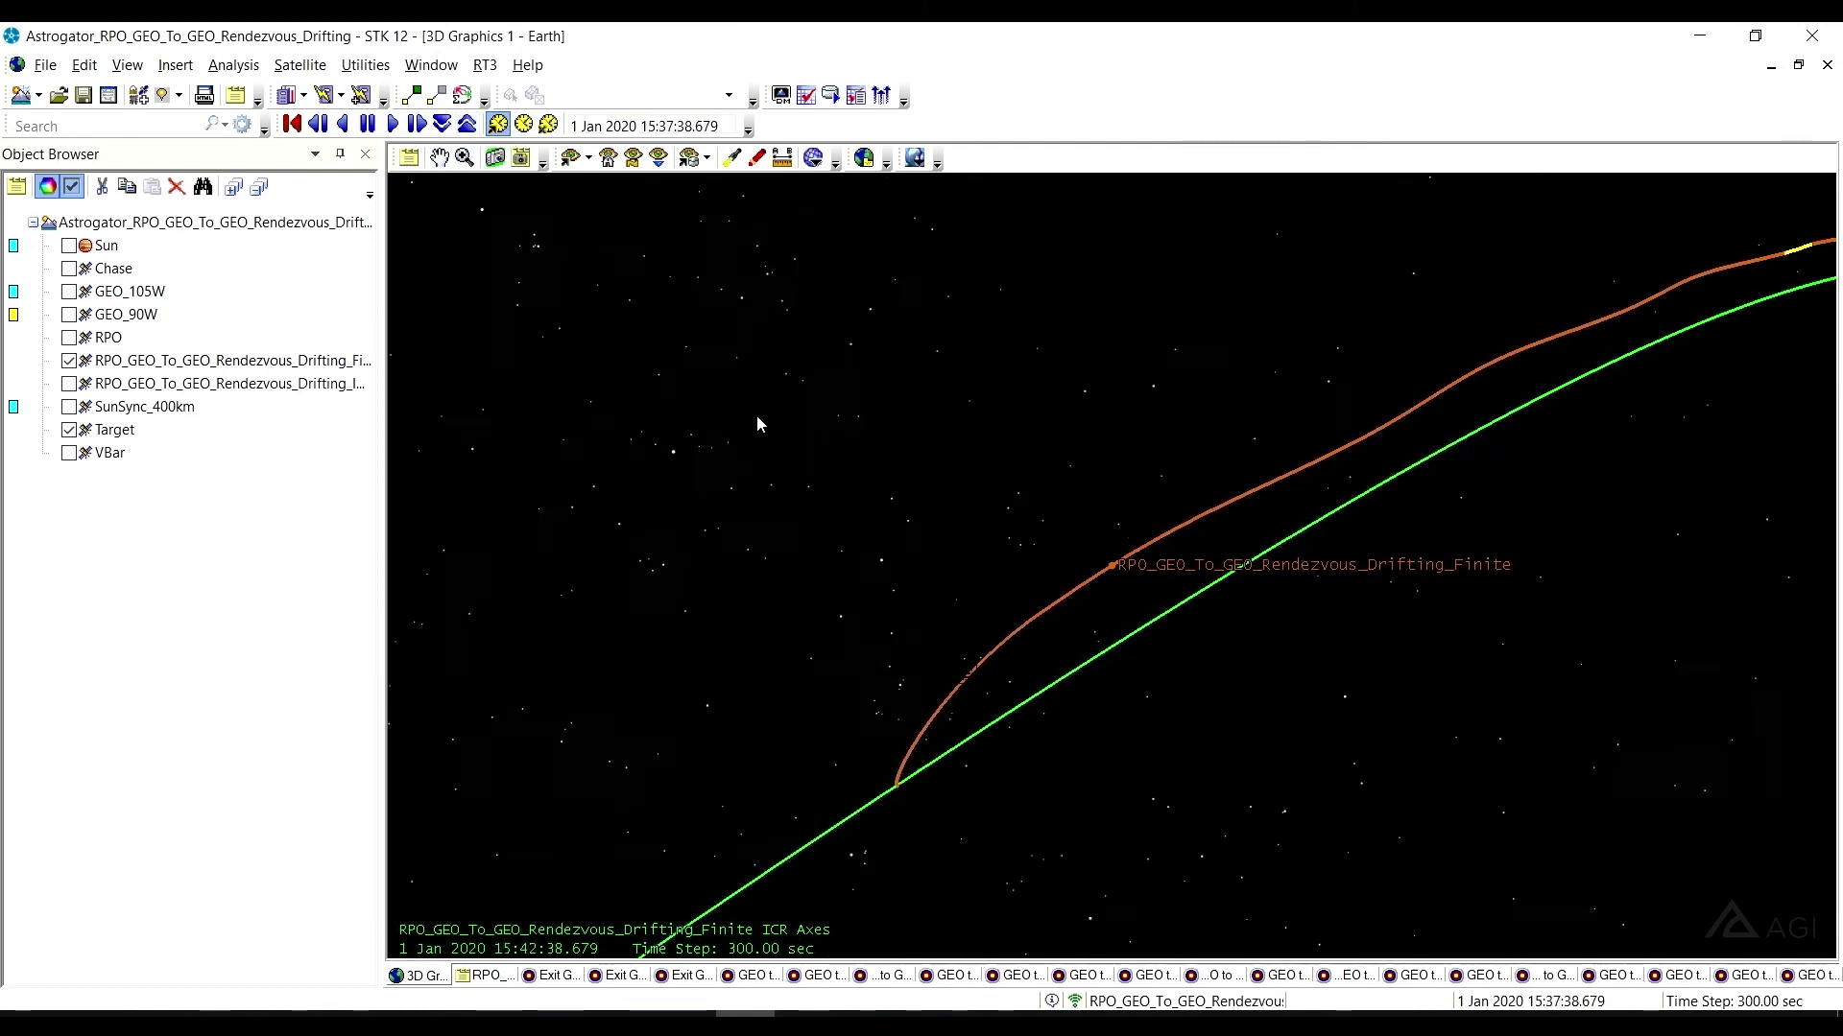
left_click(472, 126)
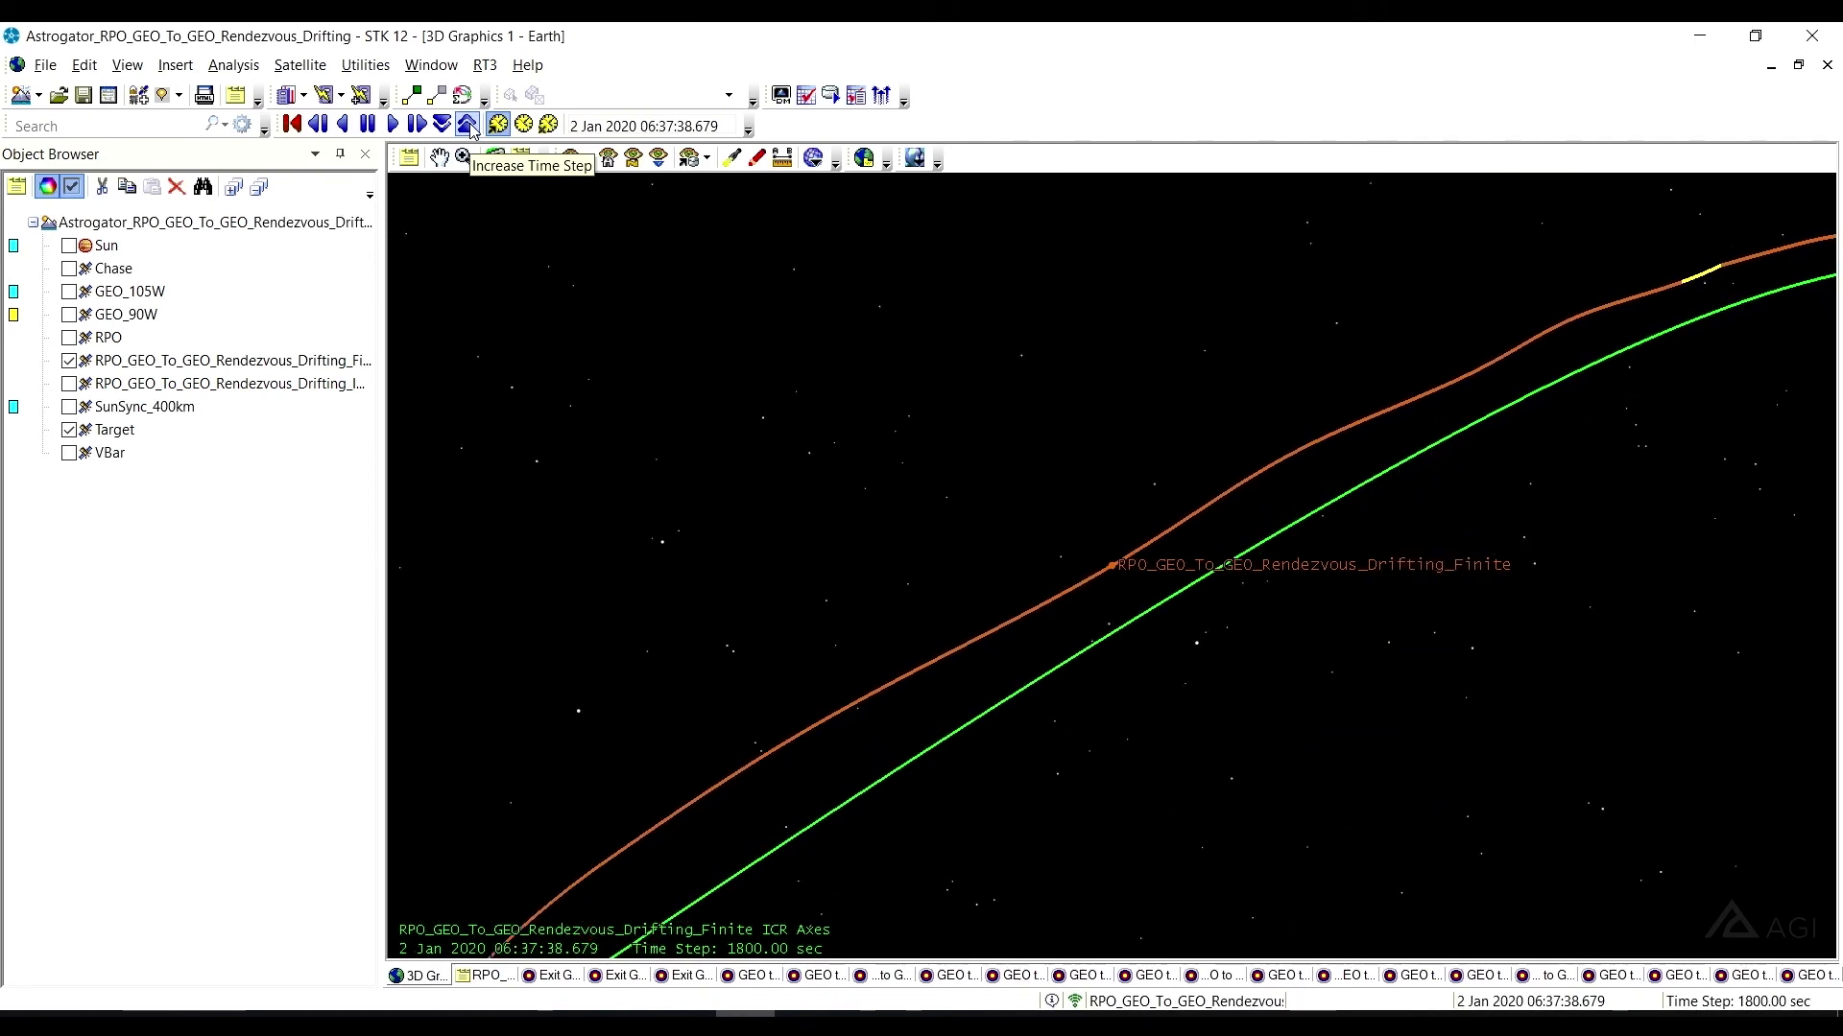
left_click(472, 126)
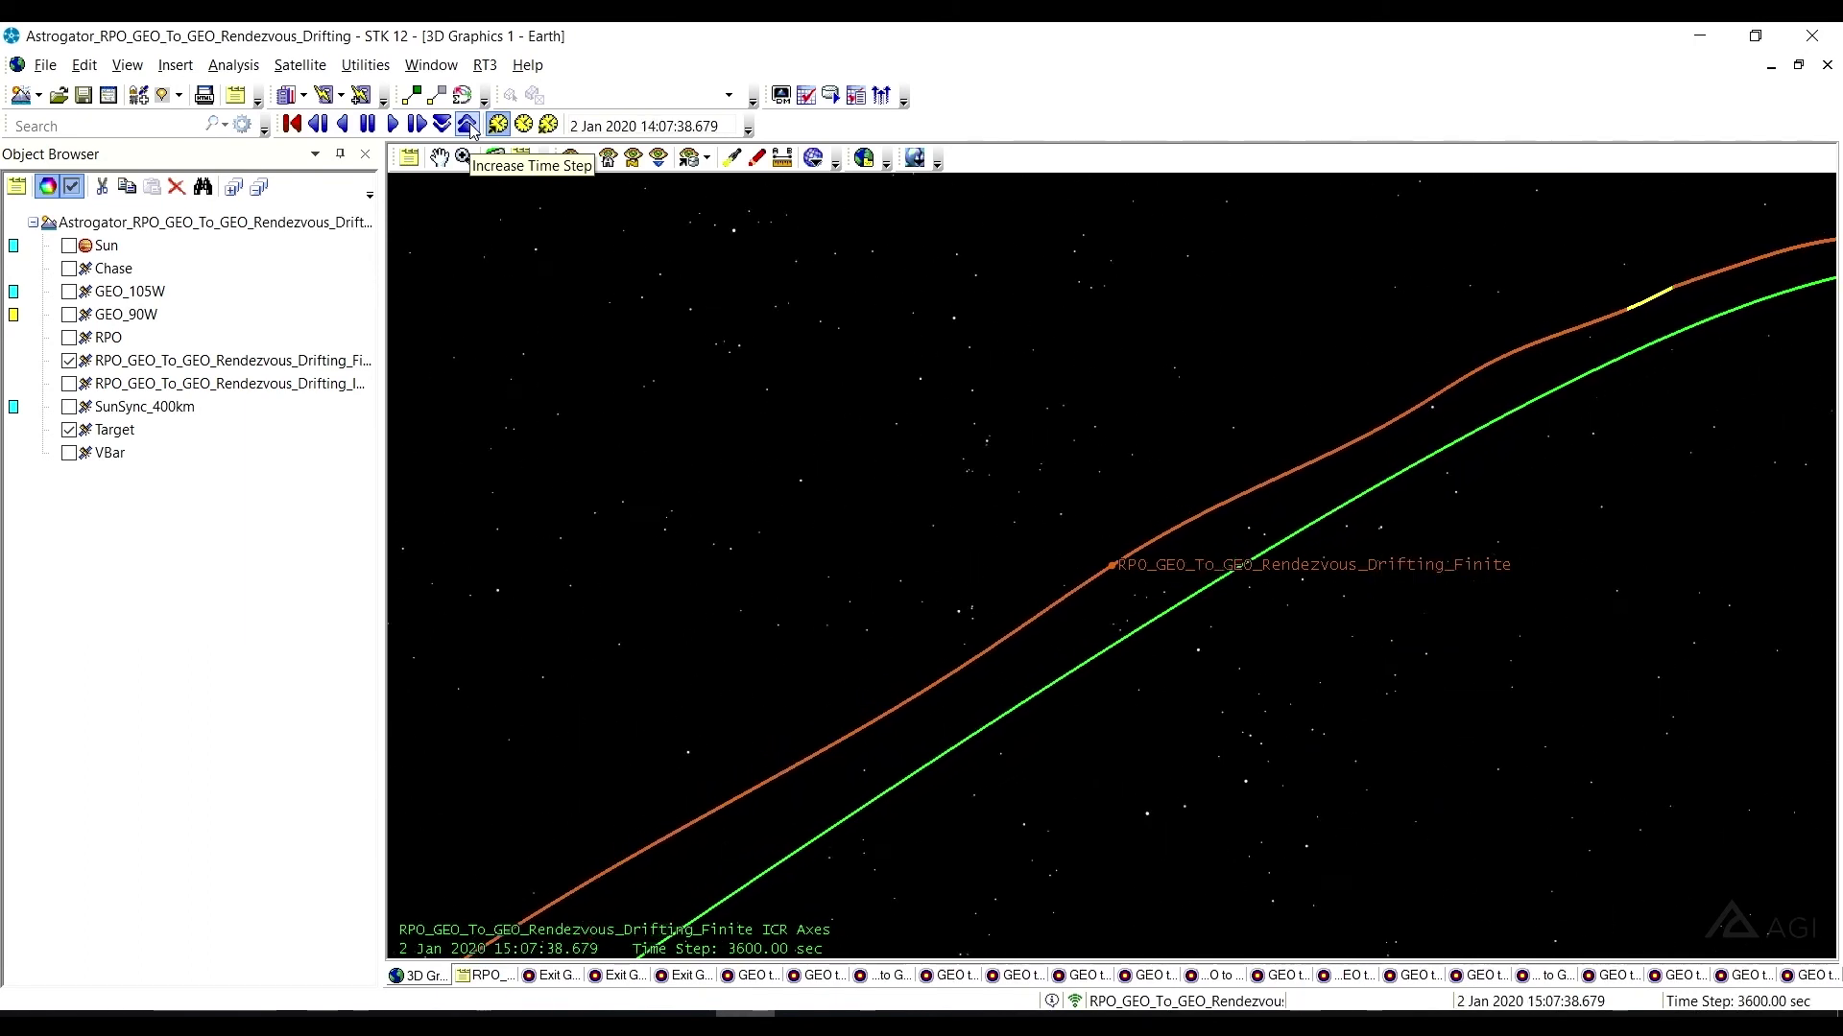
left_click(368, 125)
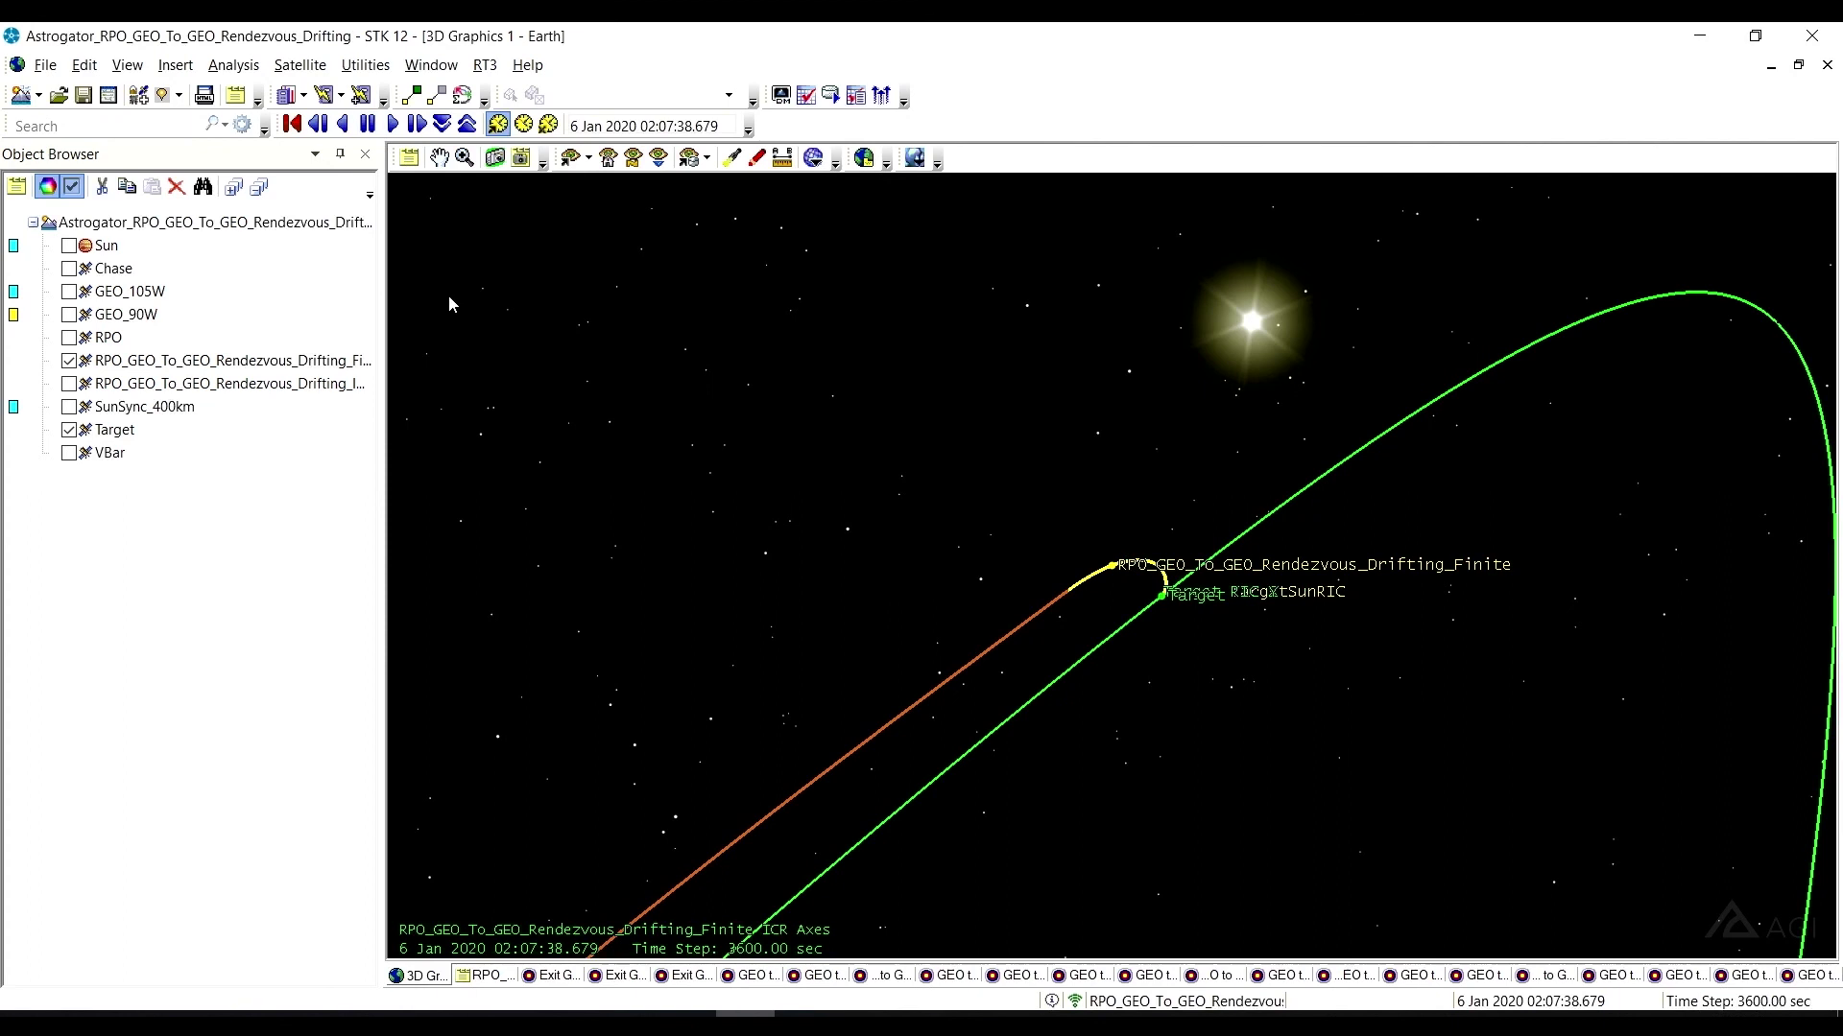
left_click_drag(1096, 763, 1126, 741)
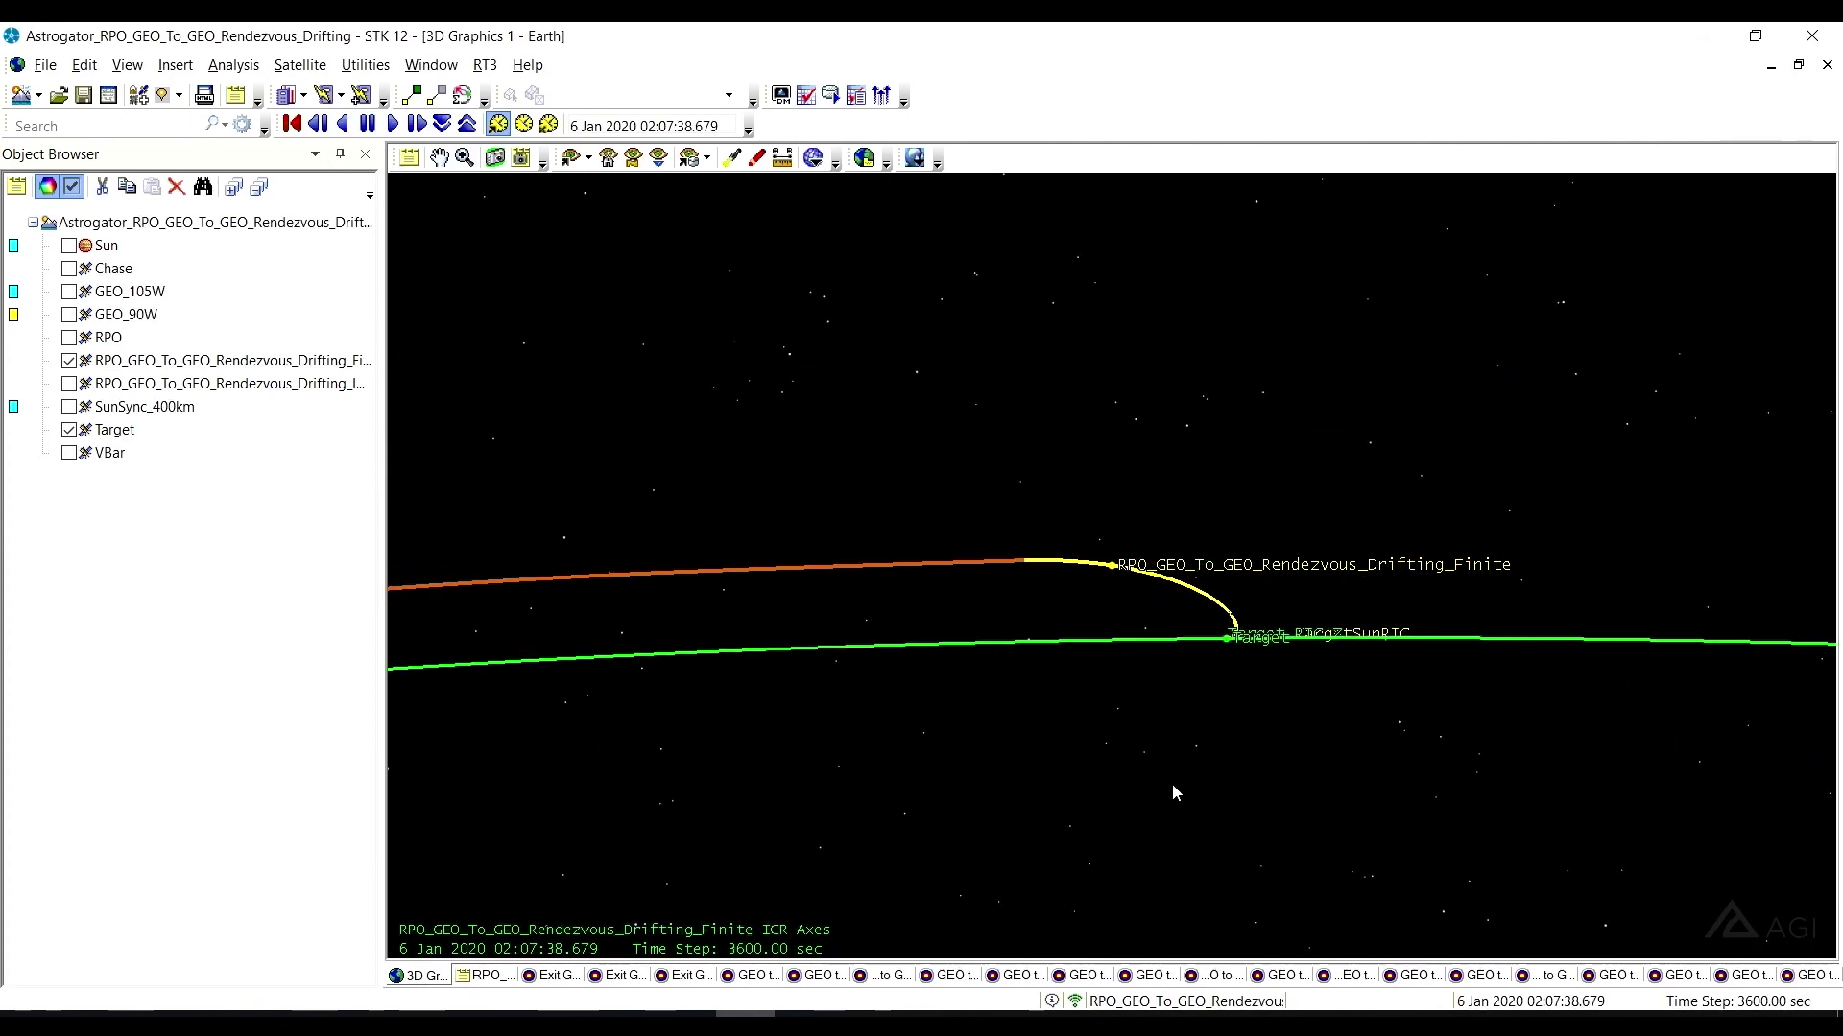